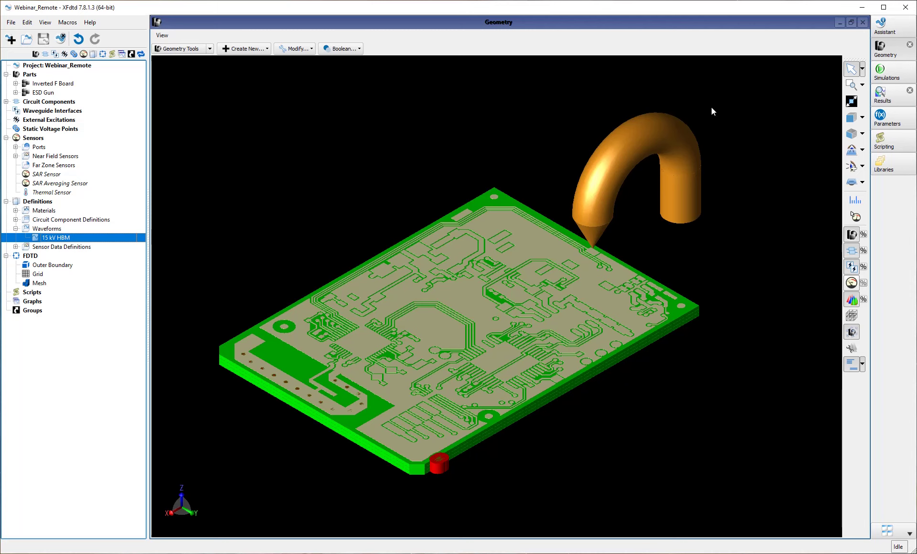
Review the Substrate material's electrical properties and the 15 kV HBM waveform definition.
click(16, 210)
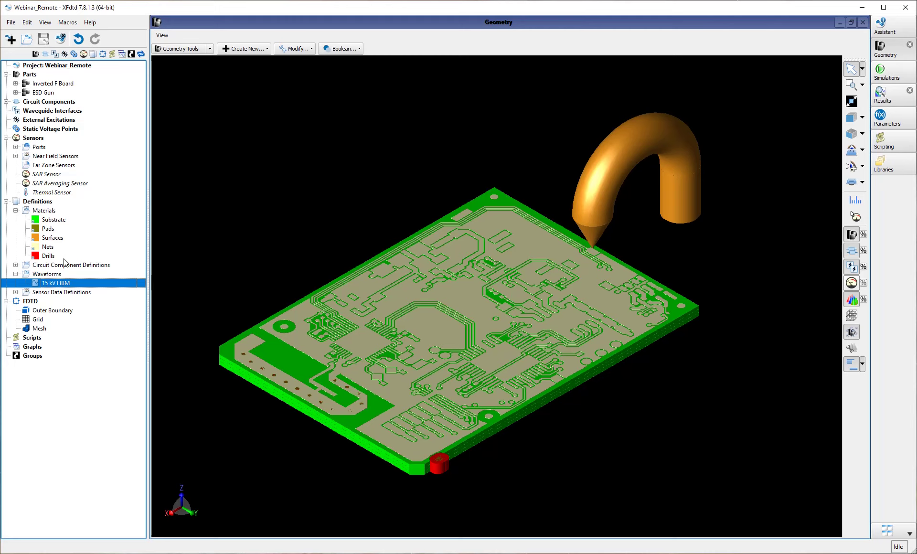
double_click(60, 221)
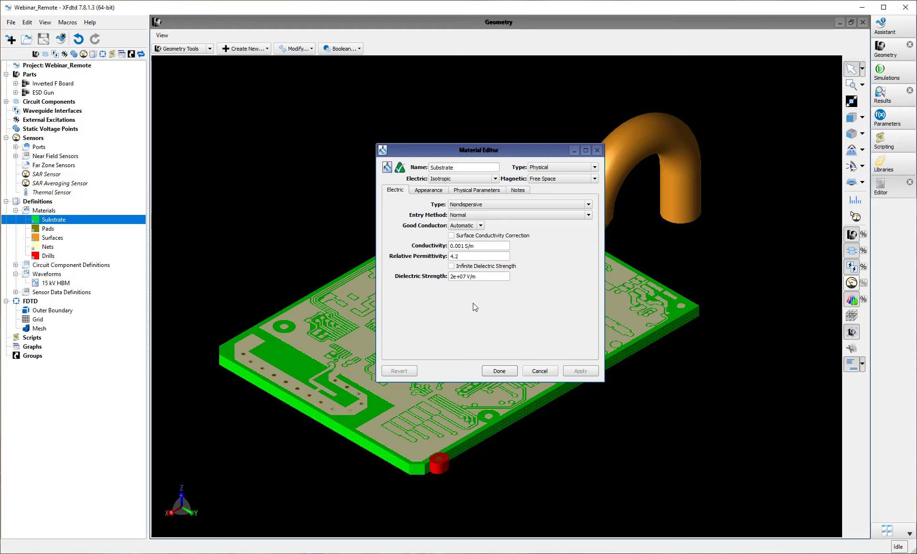
click(506, 372)
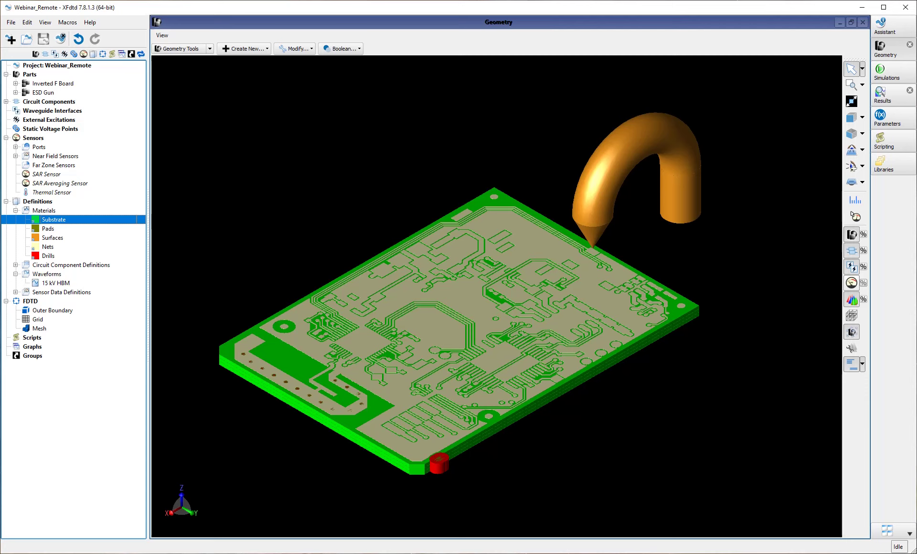
click(16, 211)
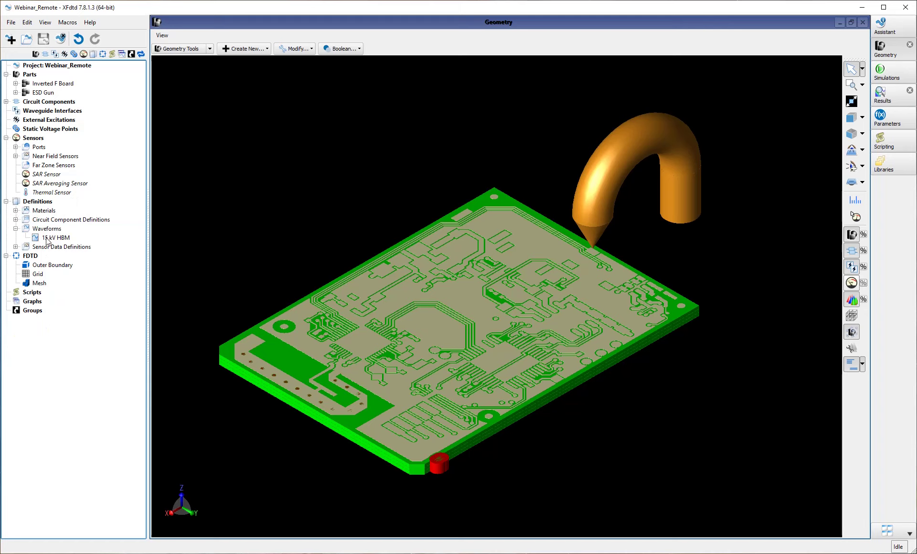
click(47, 239)
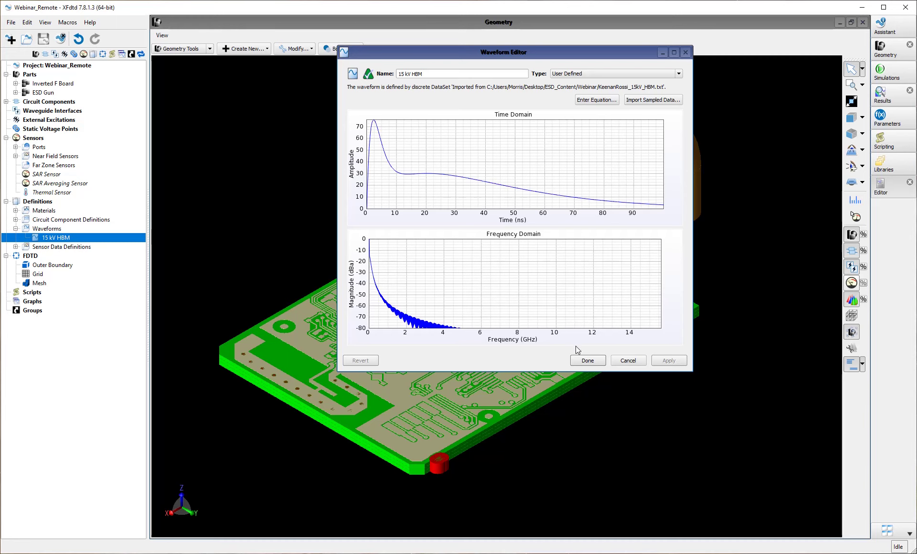
click(588, 361)
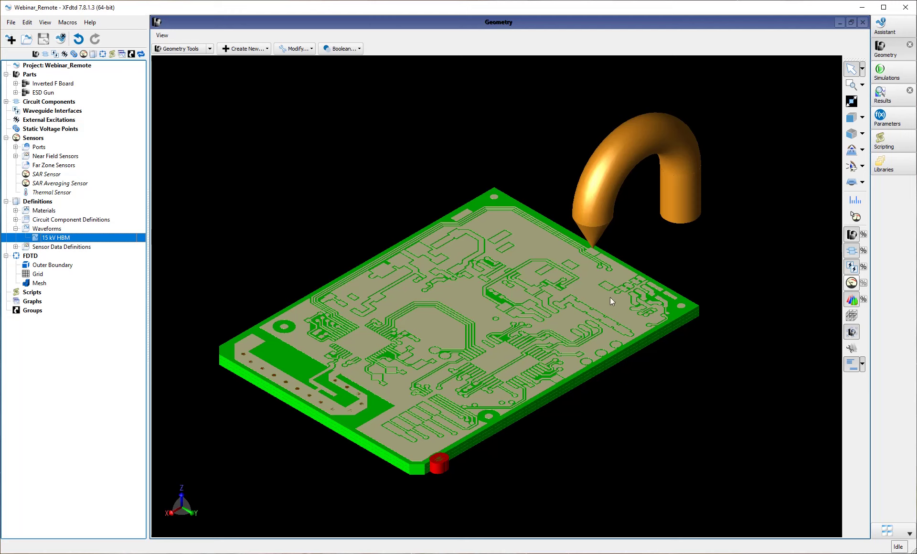
Assign the 15 kV HBM waveform to the ESD Current Source circuit component definition.
click(15, 220)
double_click(57, 228)
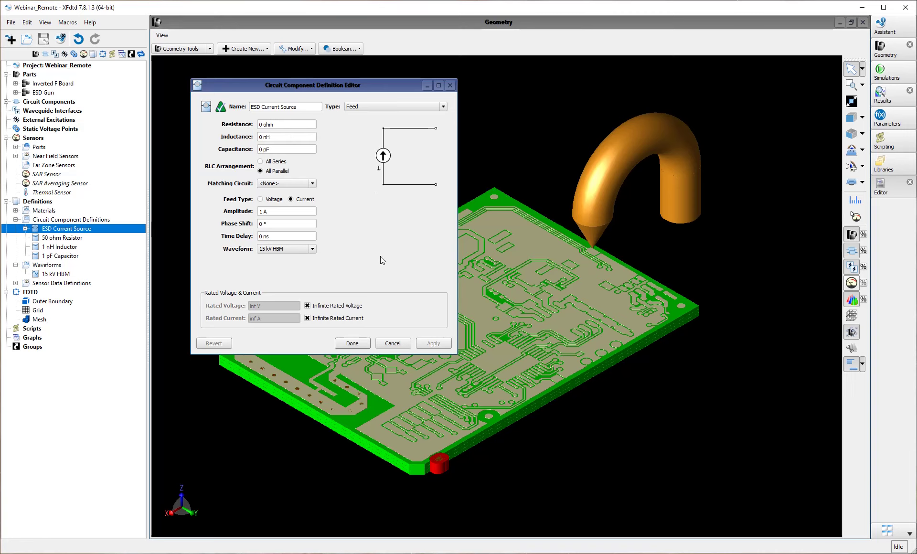
click(266, 250)
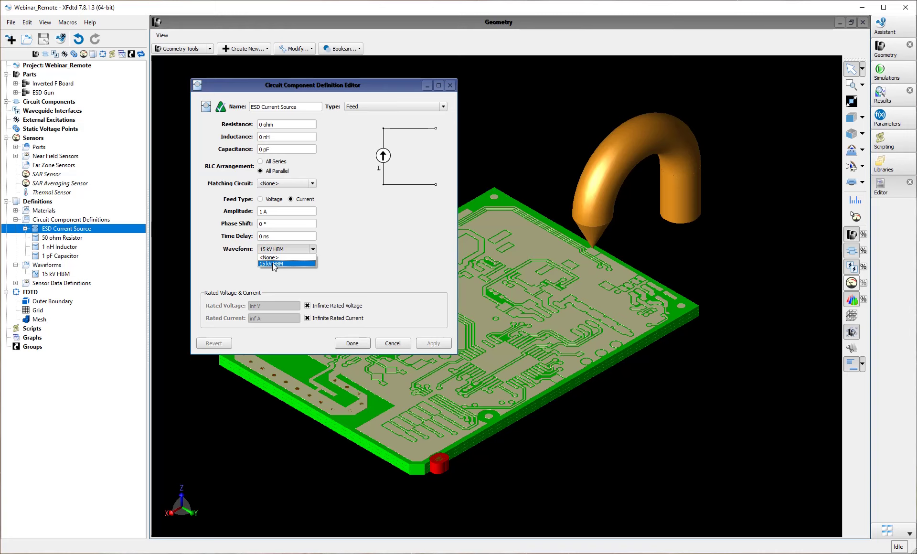
click(276, 264)
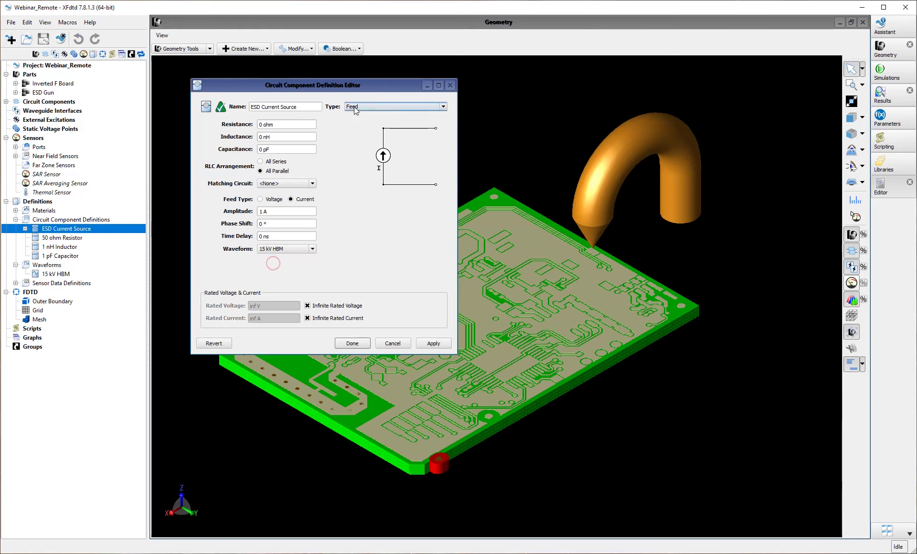
click(353, 343)
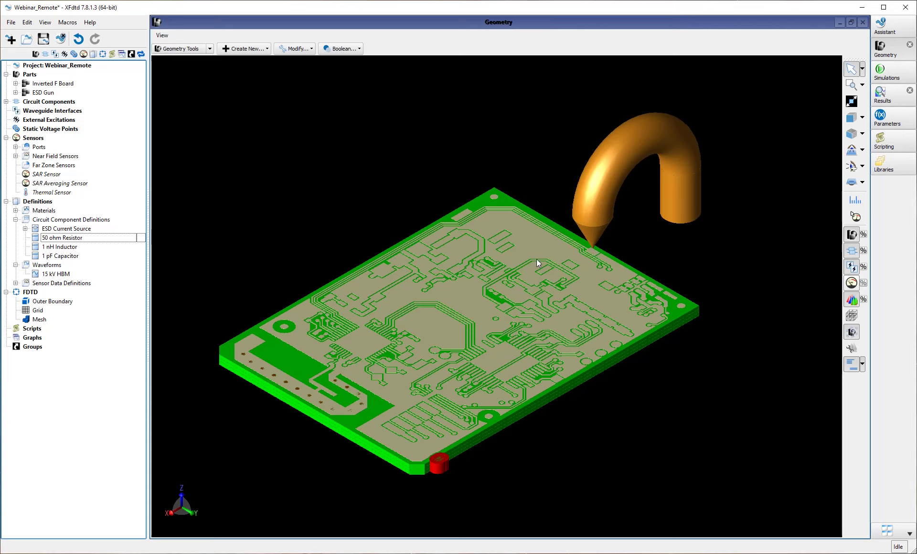
Make the ESD Feed circuit component visible in the model.
click(6, 102)
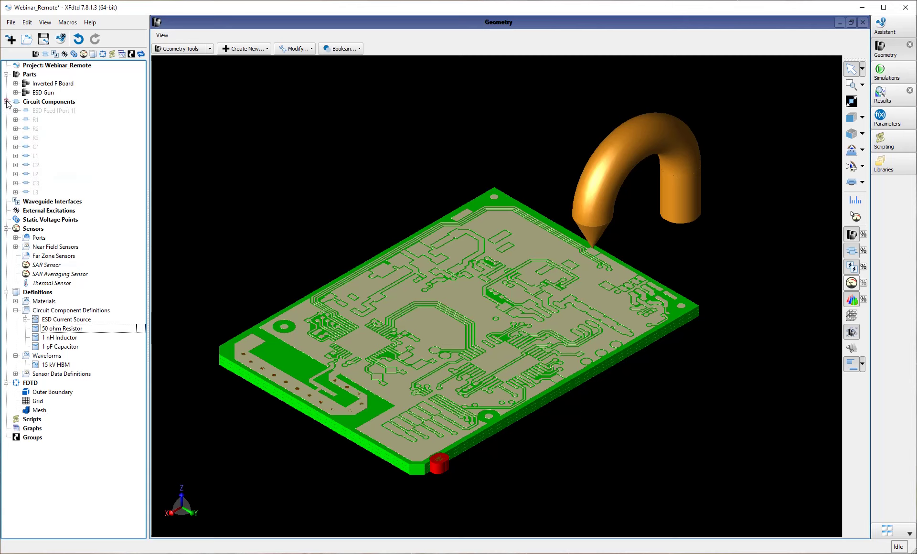
click(62, 112)
right_click(61, 113)
mouse_move(72, 120)
click(93, 142)
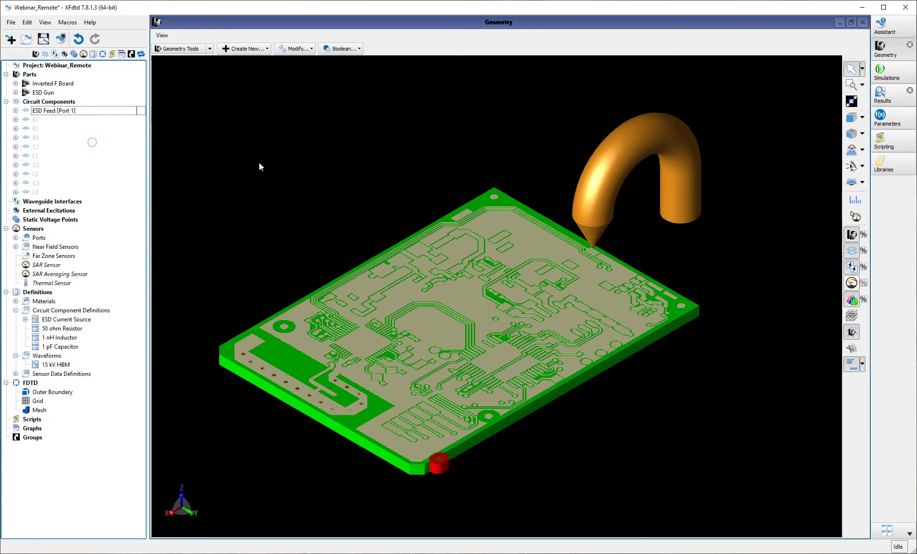
Examine the ESD Feed at the gun tip, including its endpoint connections and component properties.
scroll(600, 248, up, 5)
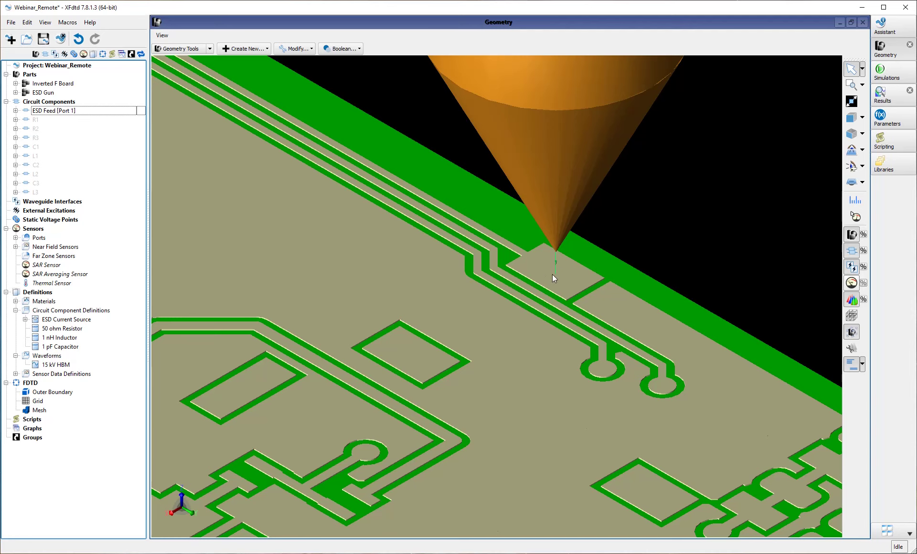
double_click(61, 111)
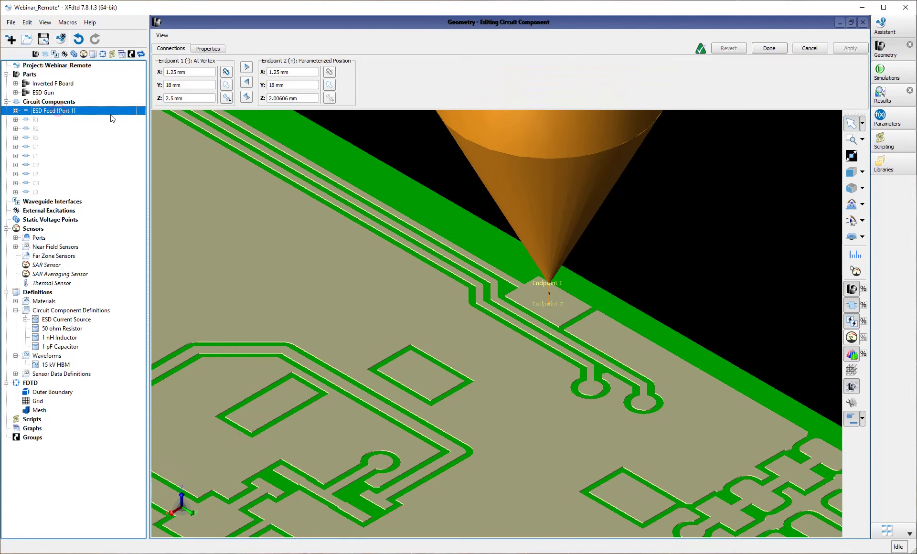
click(195, 49)
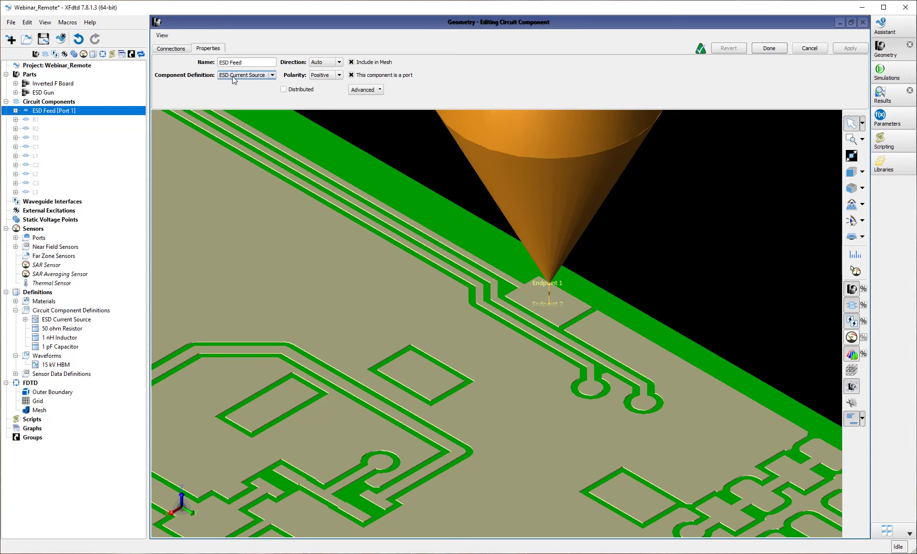
click(769, 49)
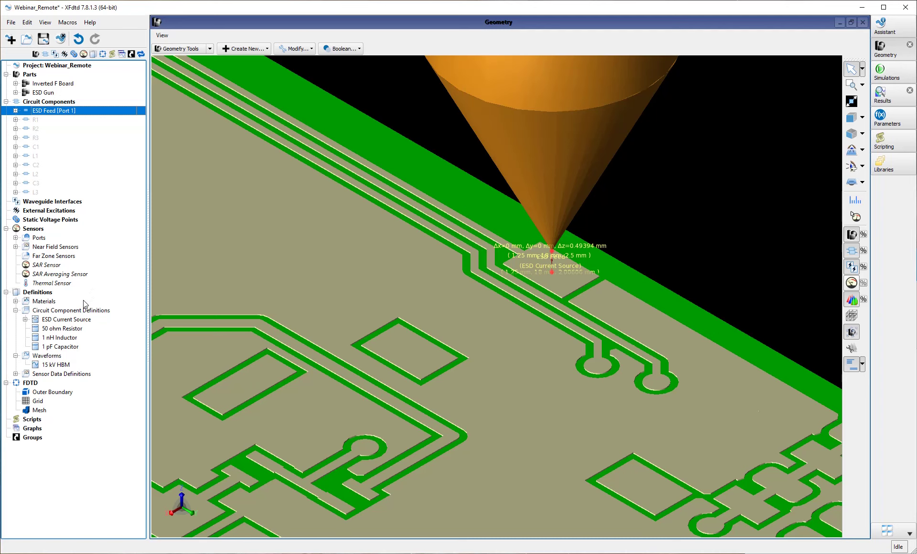
Give the 50 ohm Resistor definition a finite rated voltage of 30 V.
double_click(61, 329)
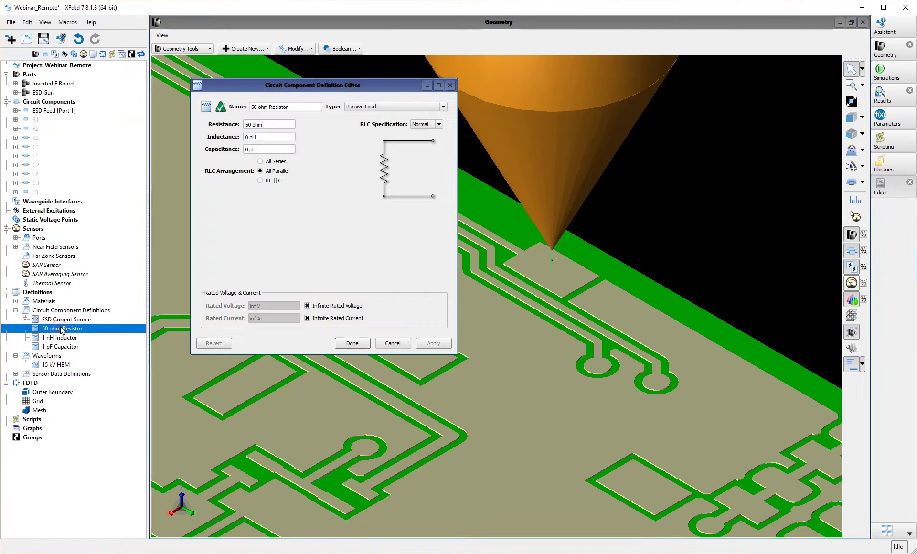
click(319, 309)
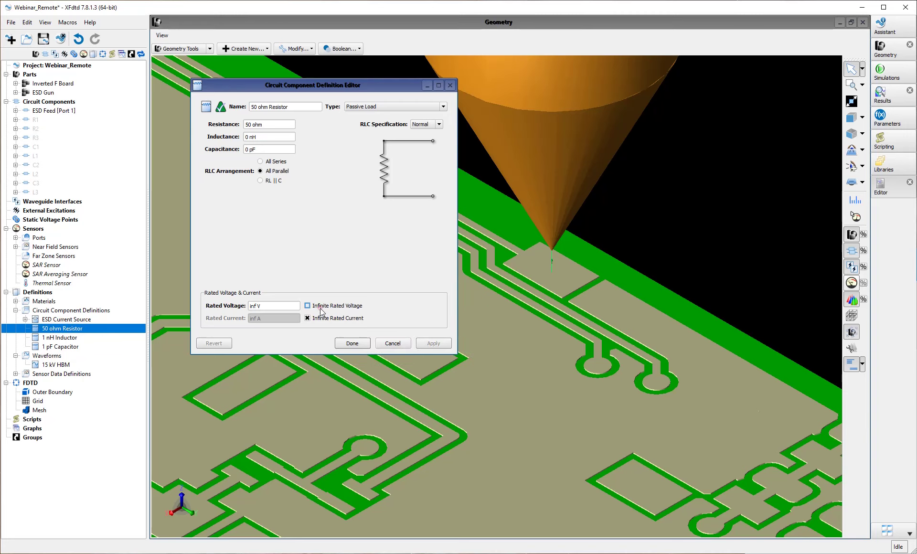
click(255, 306)
key(BackSpace)
key(BackSpace)
key(BackSpace)
text(30)
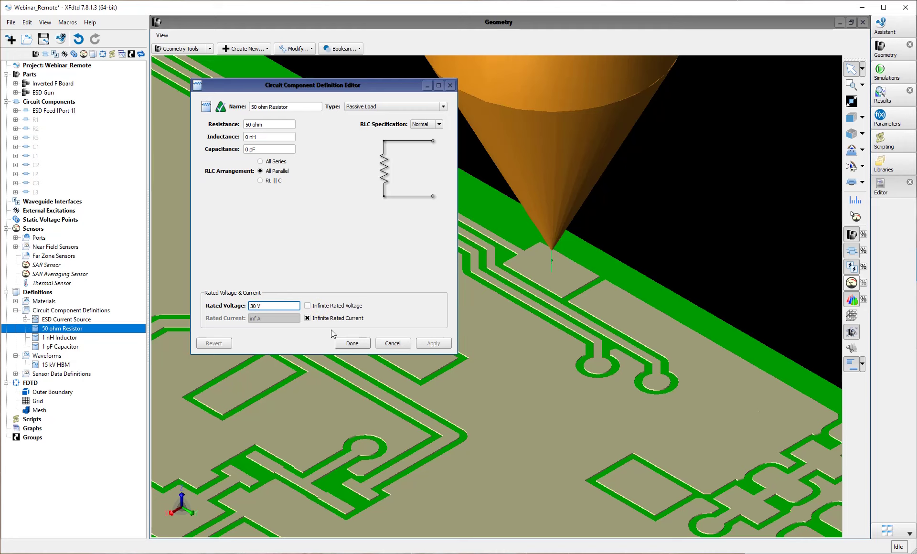
click(337, 345)
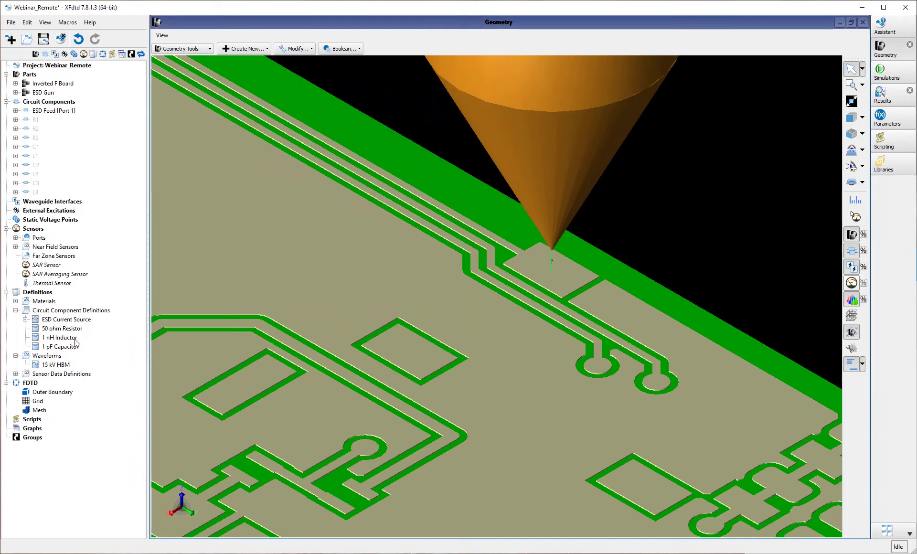
Give the 1 nH Inductor definition a finite rated current of 10 A.
double_click(73, 338)
click(307, 318)
click(256, 319)
key(BackSpace)
key(BackSpace)
key(BackSpace)
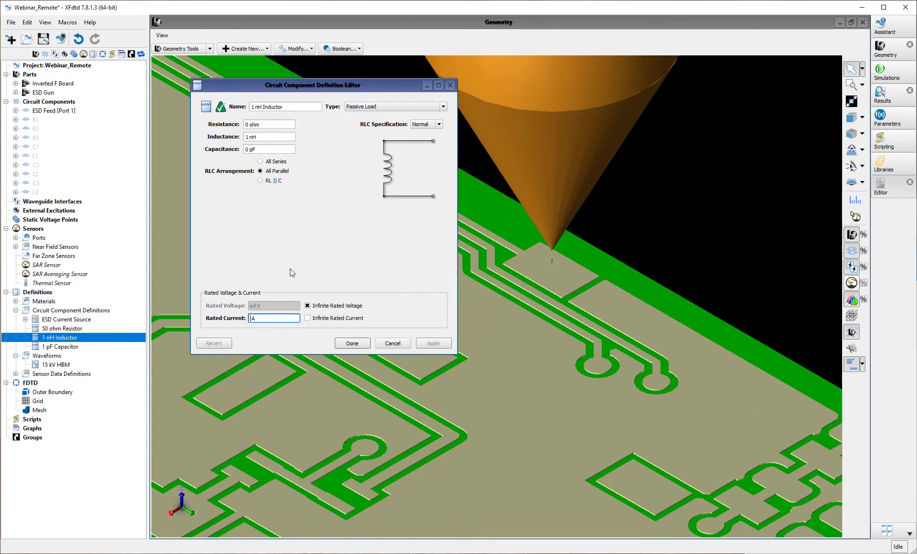
text(10)
click(337, 345)
Give the 1 pF Capacitor definition a finite rated voltage of 16 V.
double_click(55, 346)
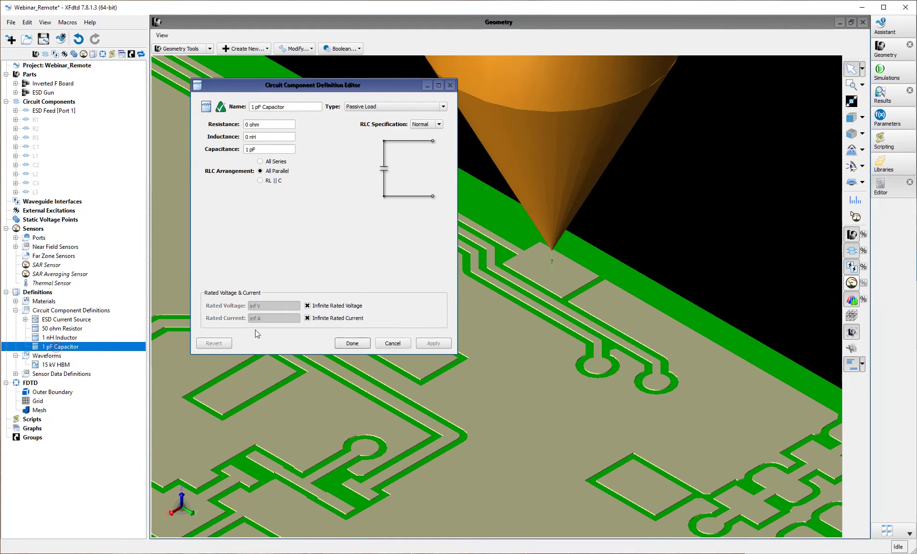
click(307, 305)
click(255, 305)
key(BackSpace)
key(BackSpace)
key(BackSpace)
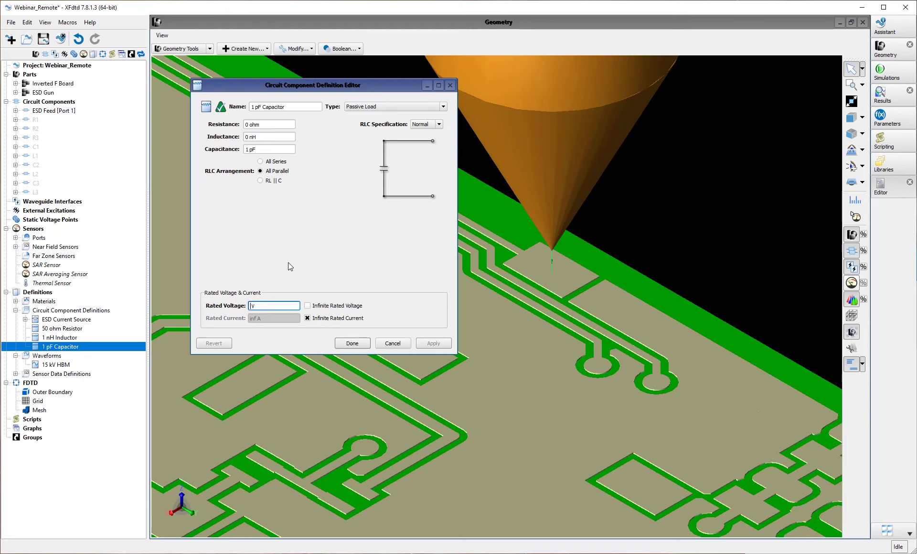
text(16)
click(349, 343)
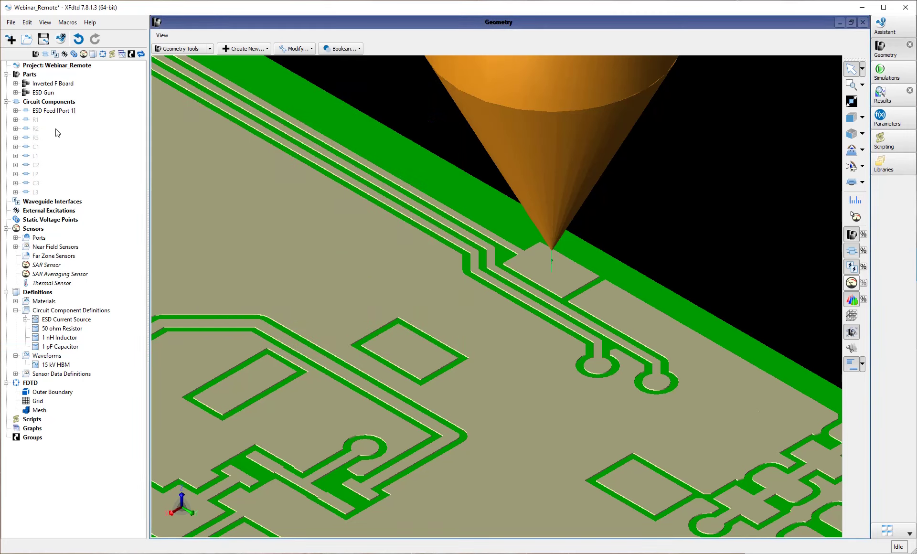
Make all resistor, capacitor and inductor components from R1 through L3 visible on the board.
click(52, 119)
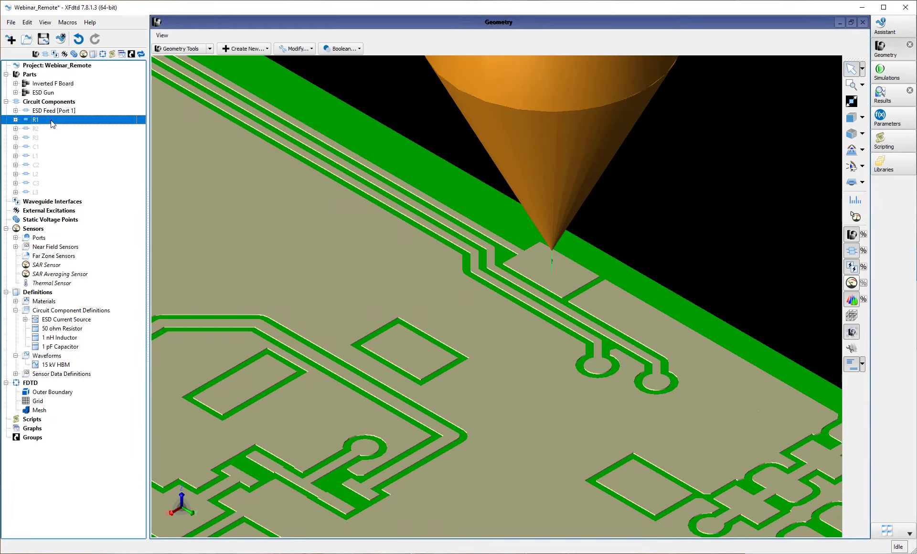
shift+click(36, 192)
right_click(42, 192)
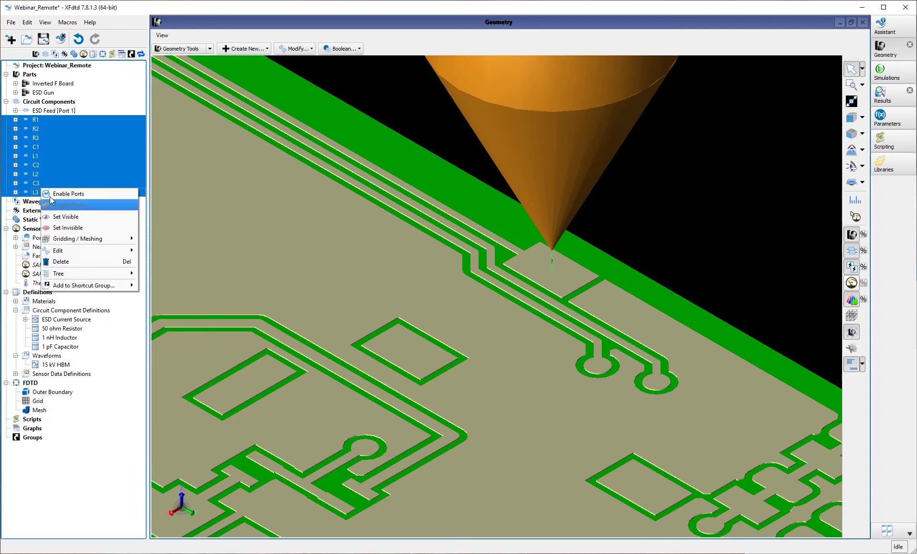
click(53, 212)
click(852, 100)
scroll(386, 365, up, 6)
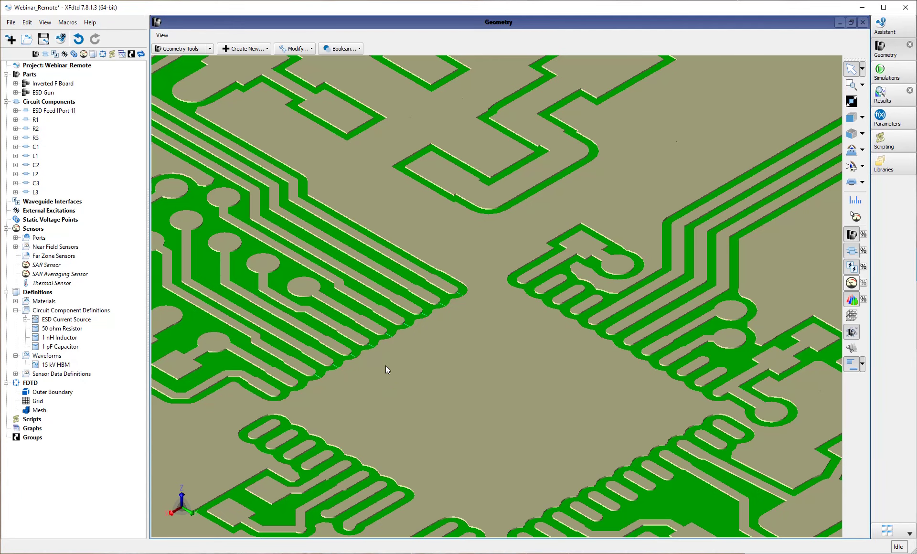
middle_drag(391, 383, 426, 390)
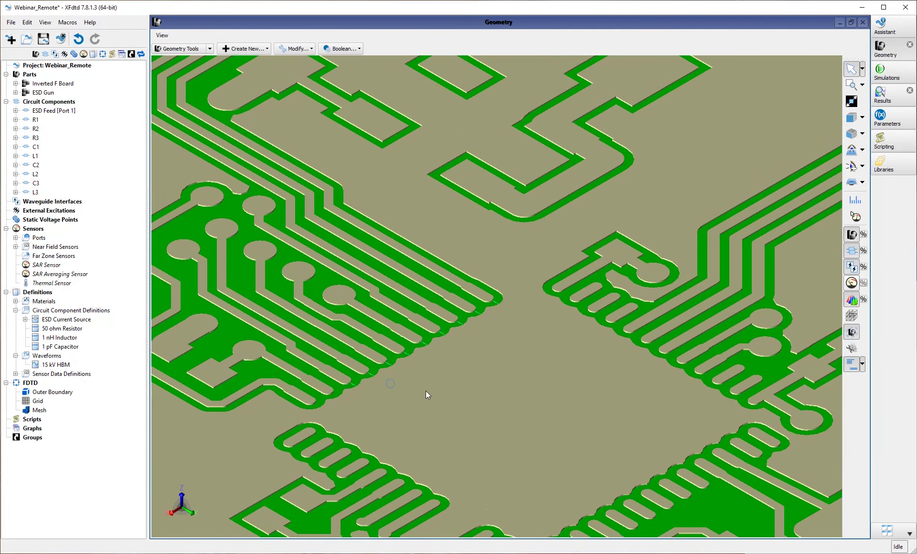
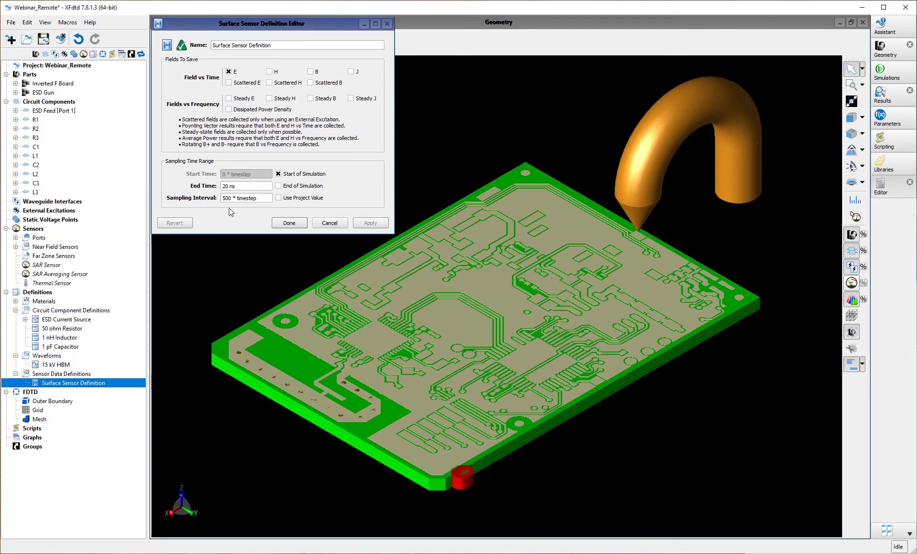
Review the Surface Sensor Definition's saved fields and sampling time range.
click(289, 223)
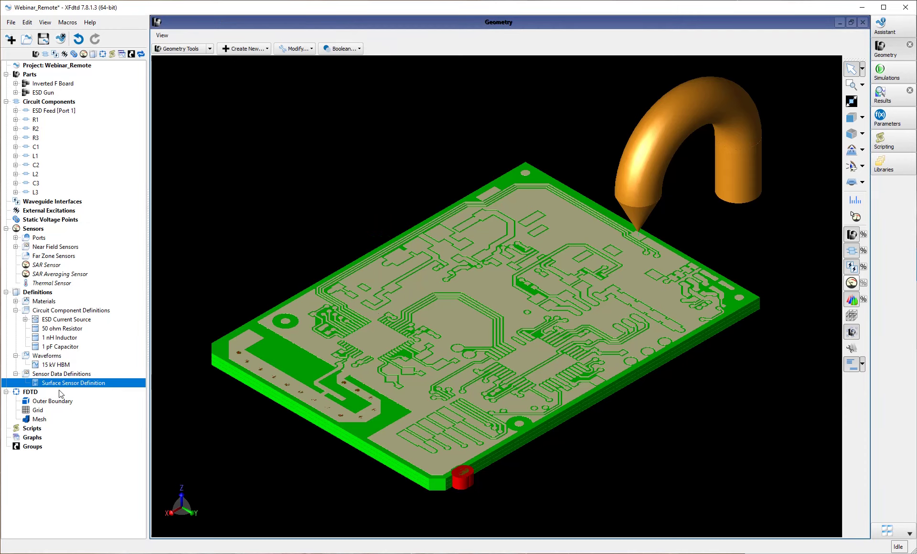
Create a planar near-field sensor with normal 0, 0, 1, placed on the board surface at Z about 2.006 mm.
right_click(50, 249)
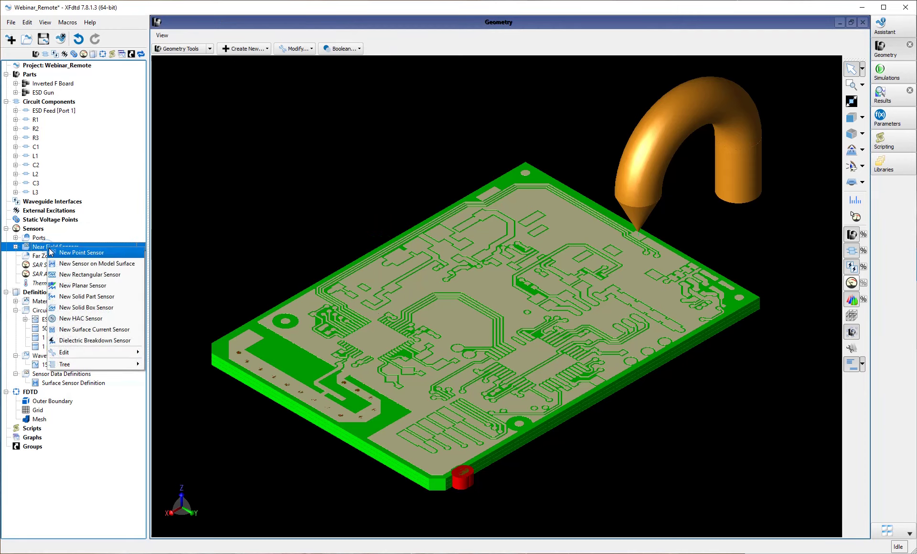
click(77, 285)
click(263, 98)
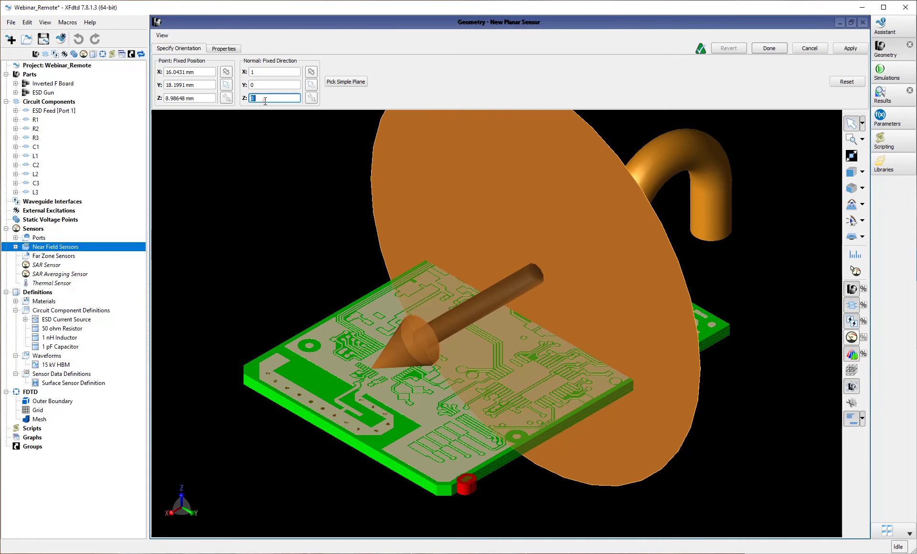
text(1)
click(263, 71)
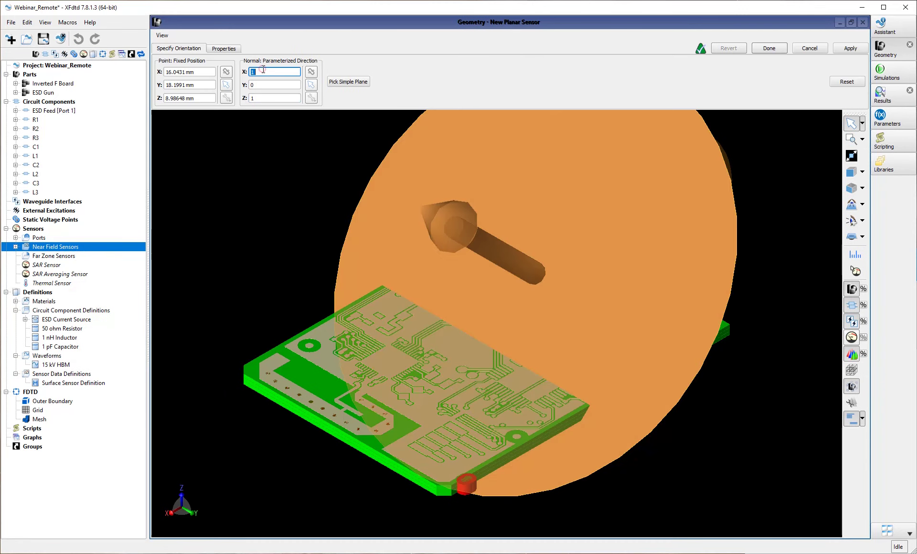
text(0)
click(226, 86)
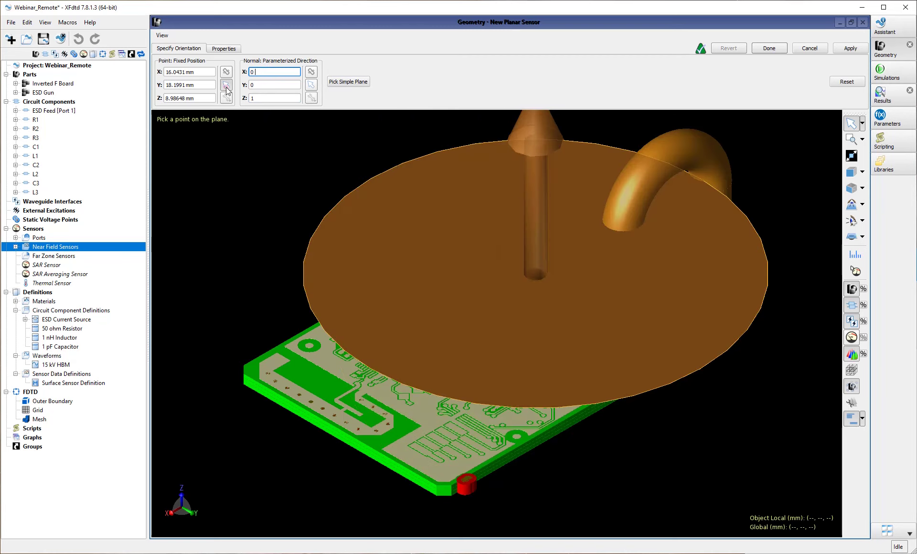
click(304, 368)
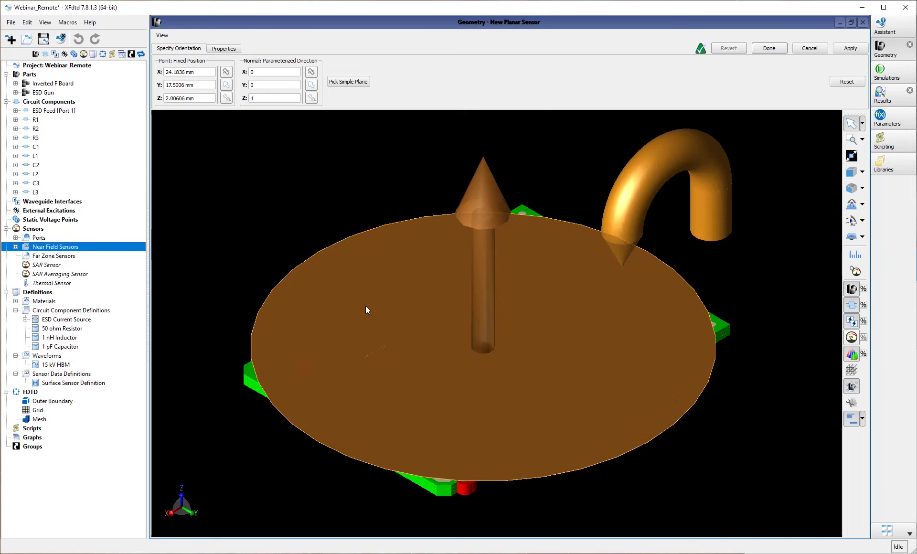
Assign the Surface Sensor Definition to the new planar sensor and finish creating it.
click(224, 49)
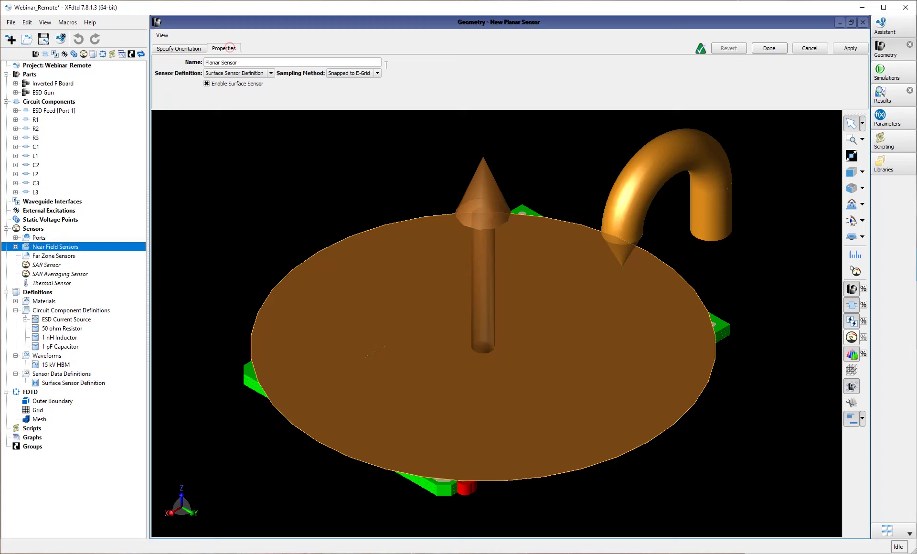
click(244, 73)
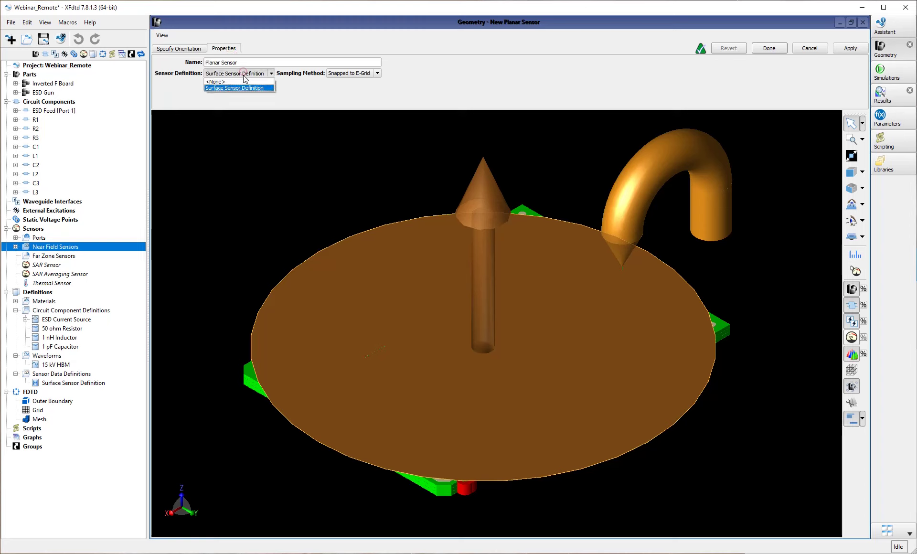
click(242, 88)
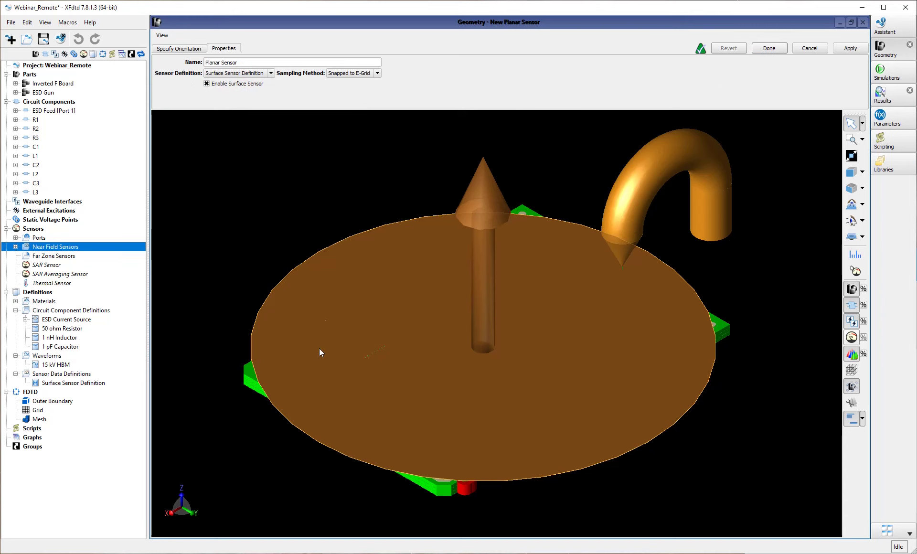
click(768, 48)
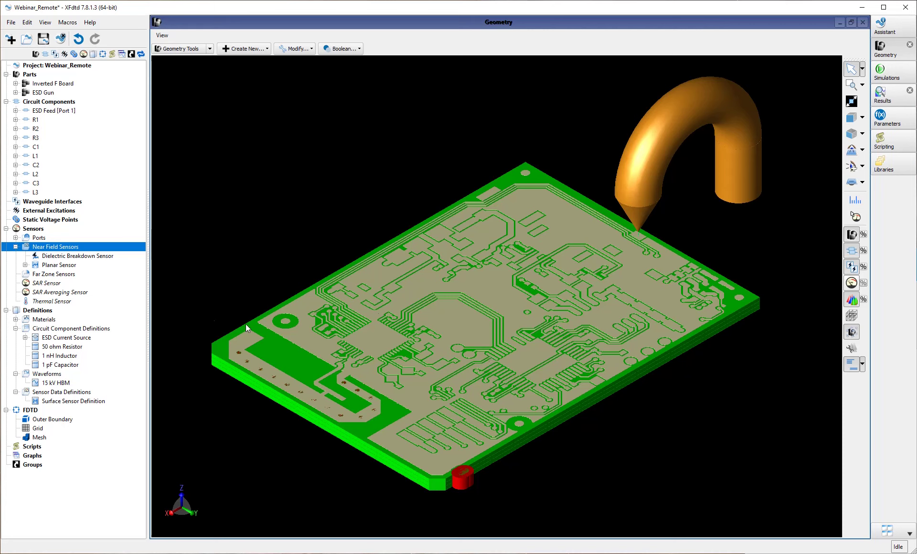
Enable the Dielectric Breakdown Sensor's bounding box and fit it to the project geometry.
right_click(44, 249)
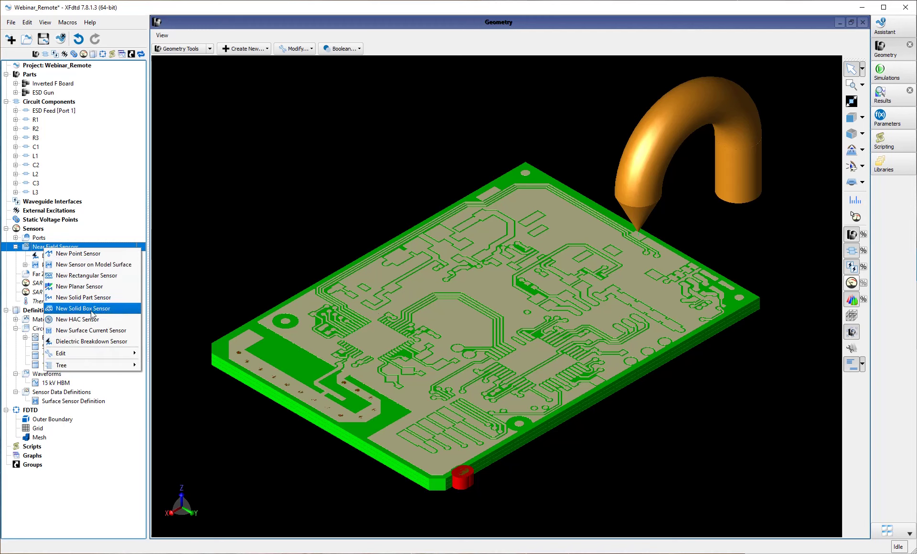
click(113, 212)
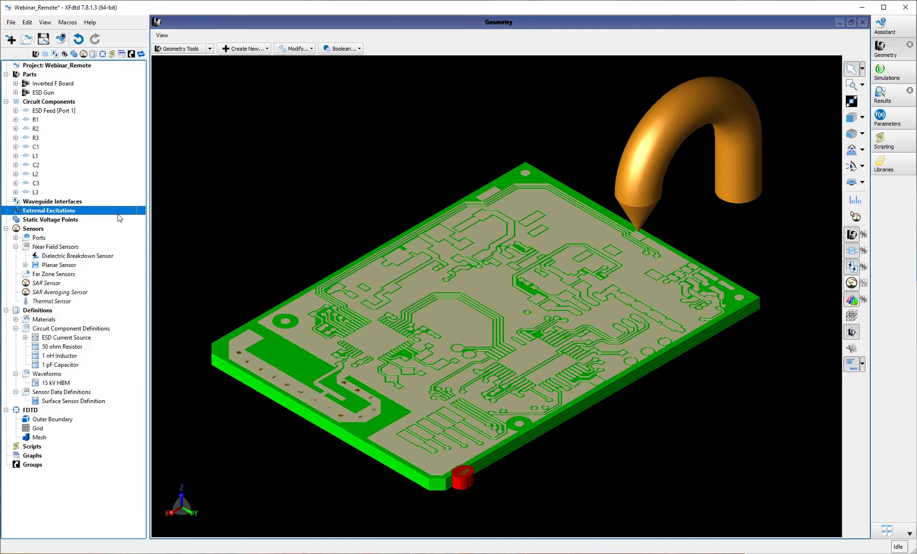
double_click(66, 257)
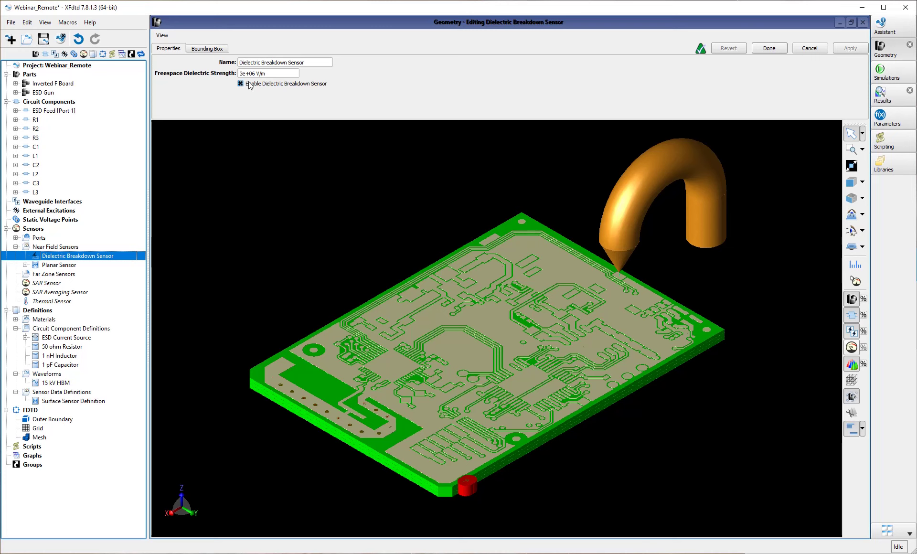
click(208, 48)
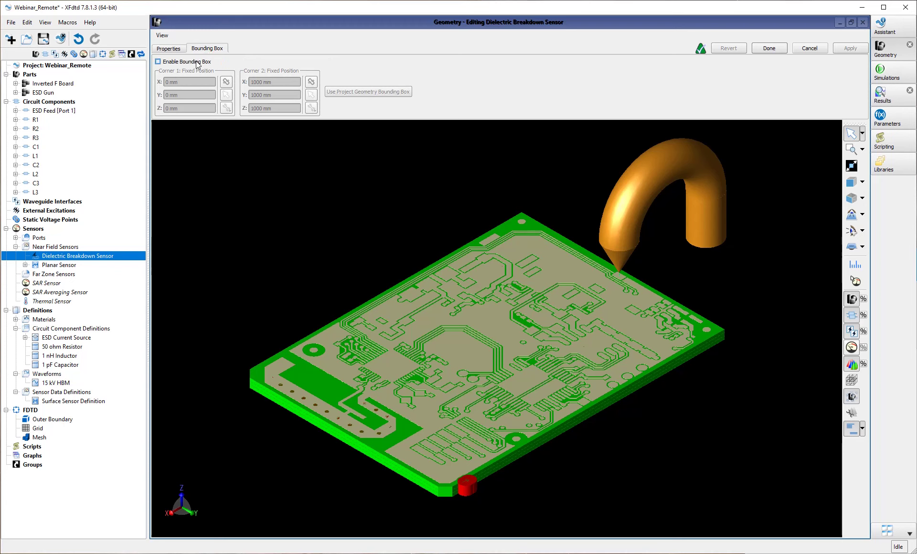
mouse_move(191, 66)
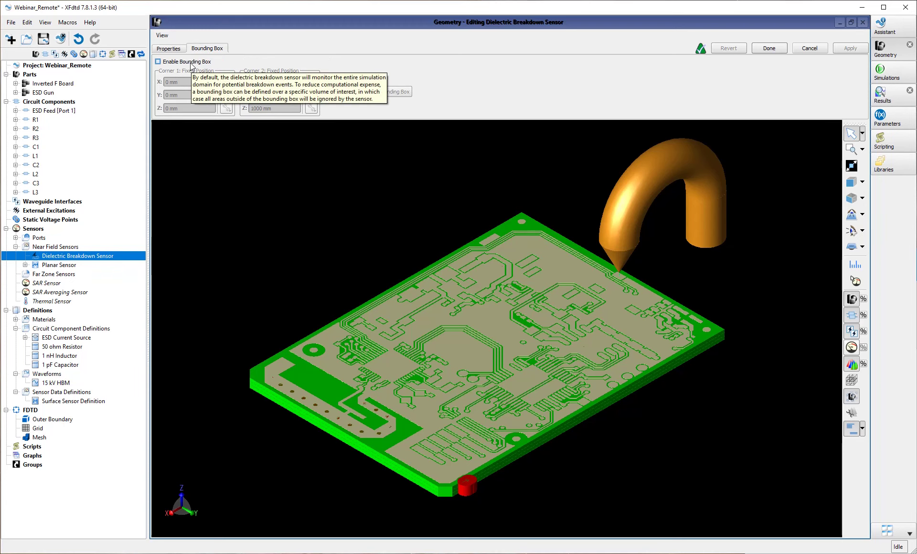
click(191, 66)
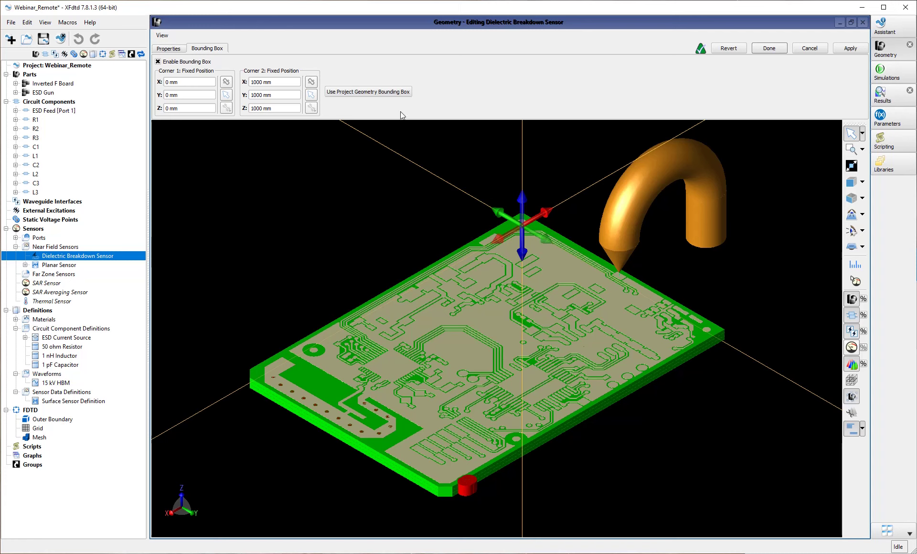
click(377, 95)
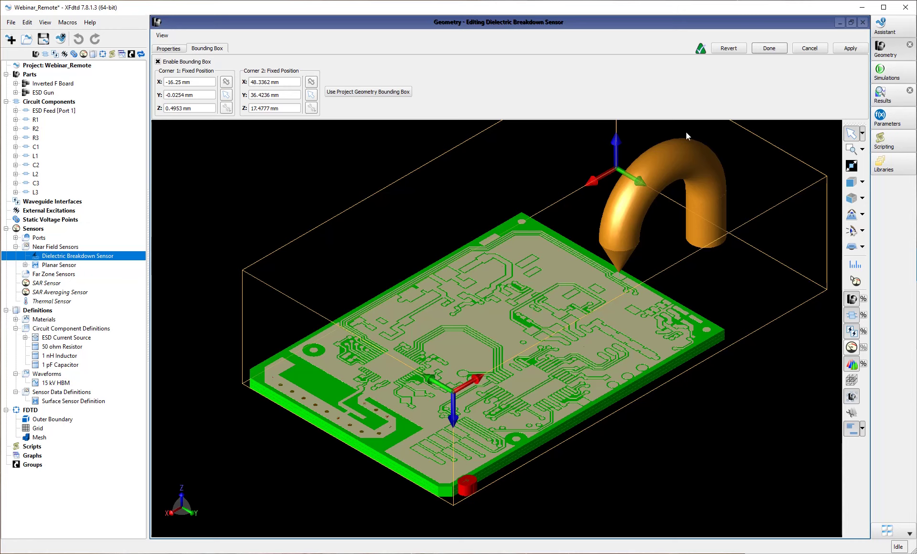
Shrink the sensor's bounding box around the board, with corner 1 X about -0.17 mm and corner 2 Z about 2.76 mm.
drag(603, 175, 509, 228)
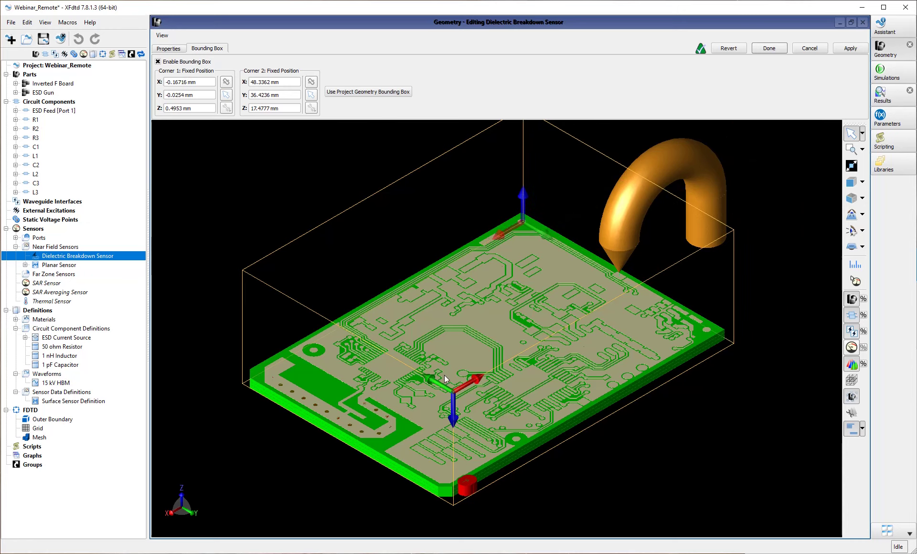
drag(449, 406, 449, 499)
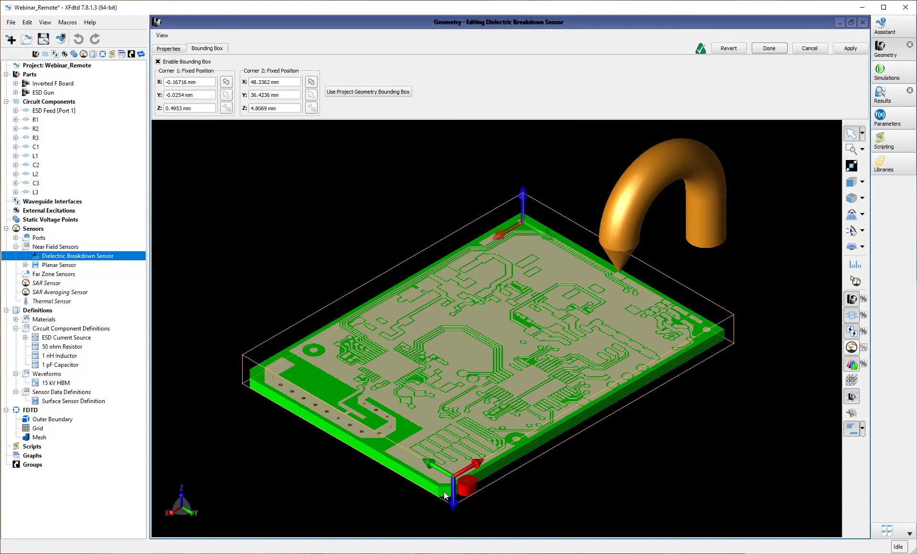
click(857, 196)
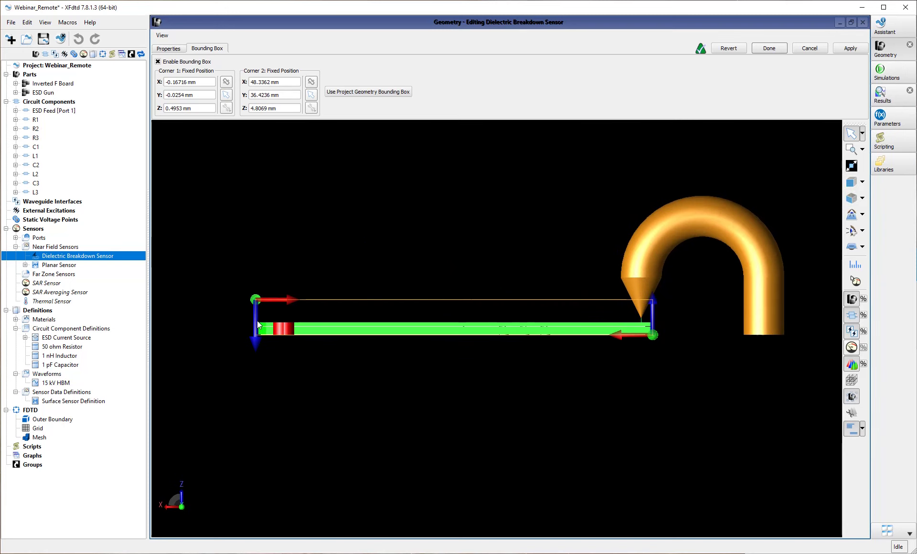
drag(257, 321, 254, 337)
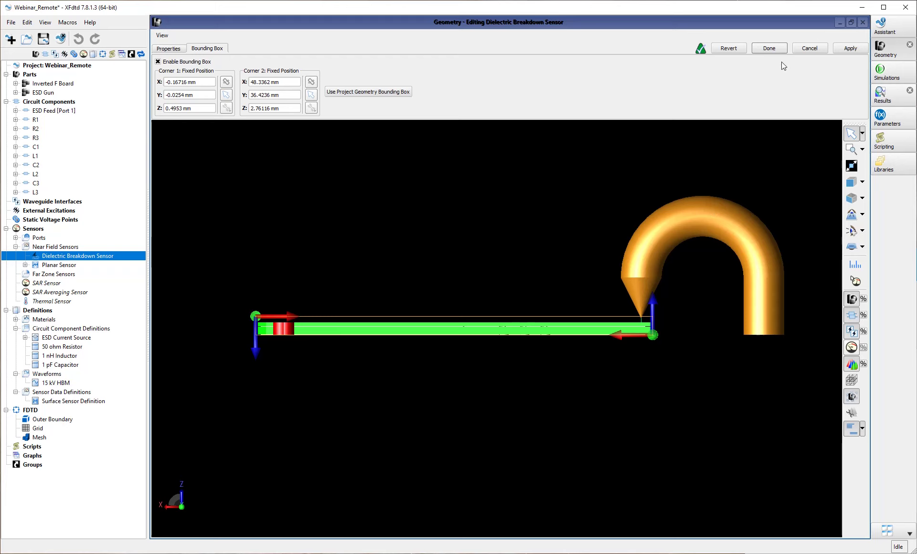
click(769, 49)
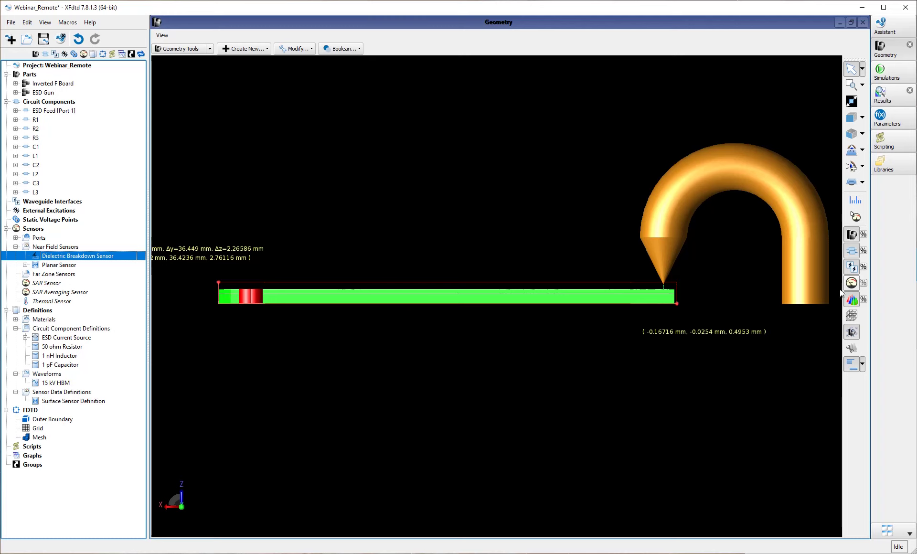
Review the outer boundary conditions and absorption type.
right_click(53, 420)
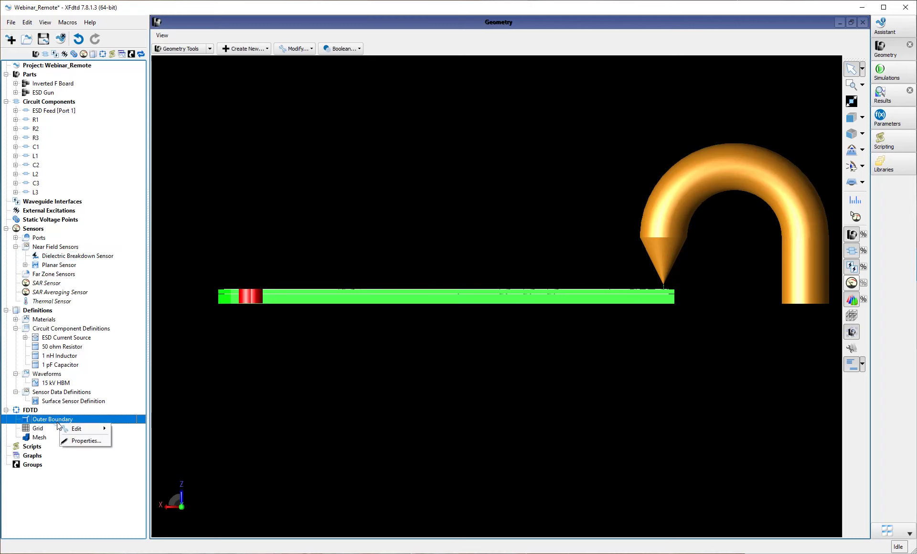
click(75, 441)
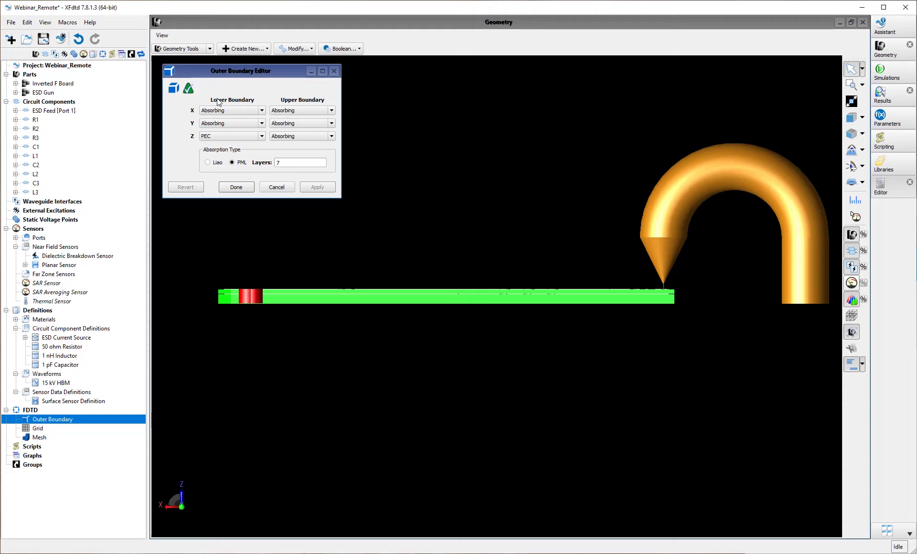
click(237, 187)
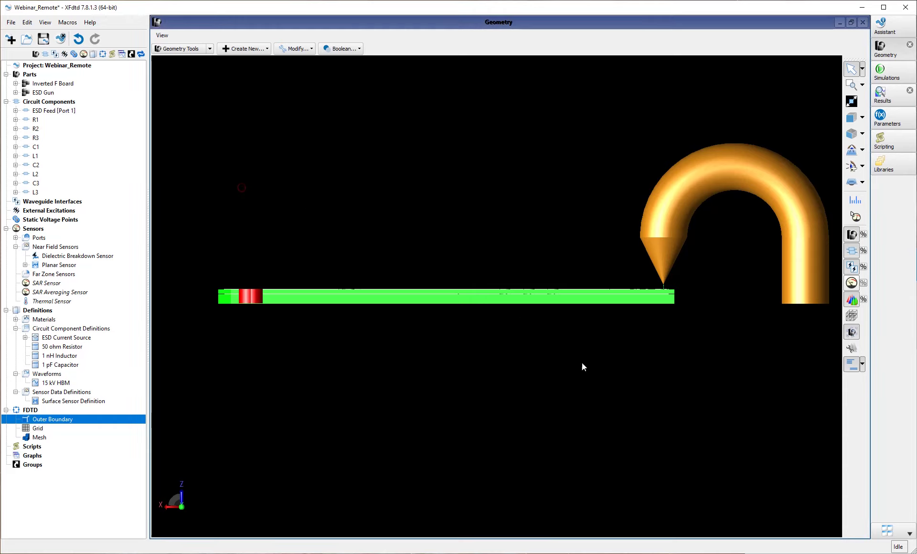
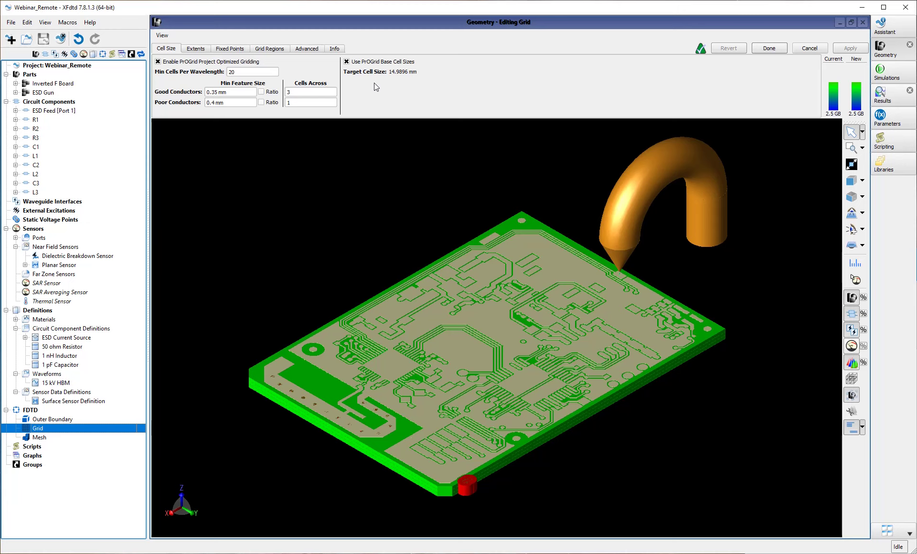
Disable PrOGrid project optimized gridding and set the grid's lower Z free space padding to 0 cells.
click(158, 62)
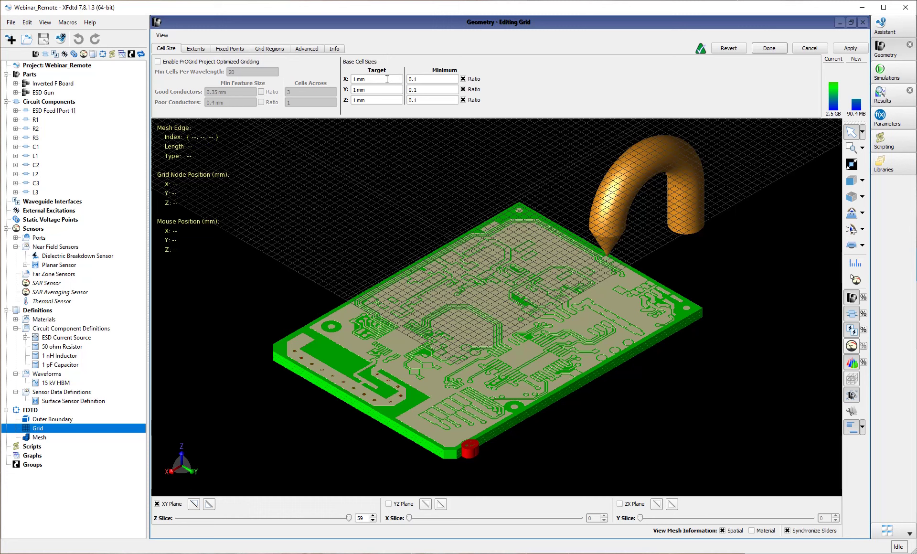
click(196, 50)
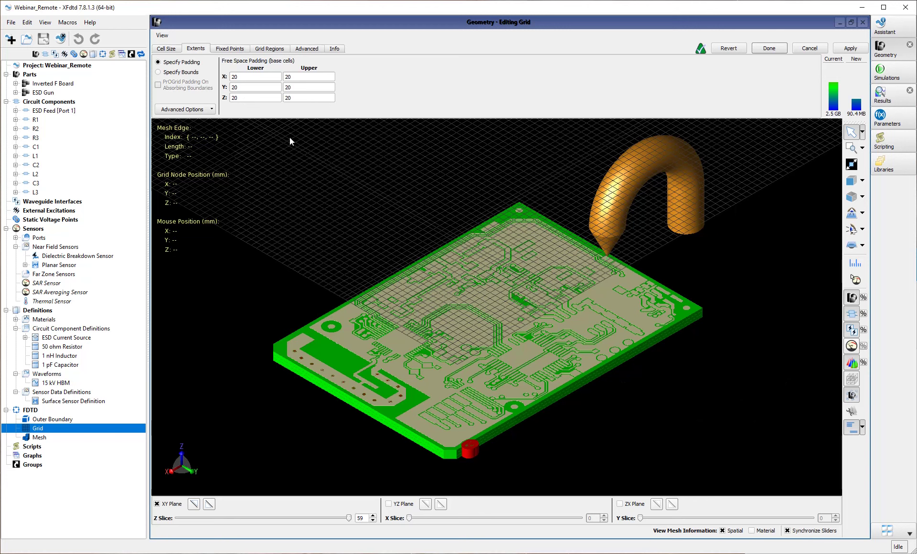
double_click(253, 102)
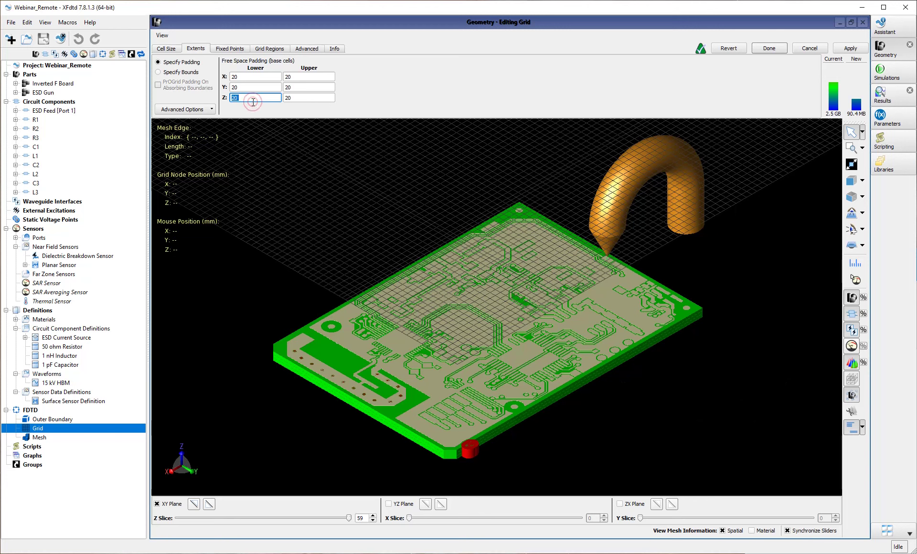
text(0)
click(706, 343)
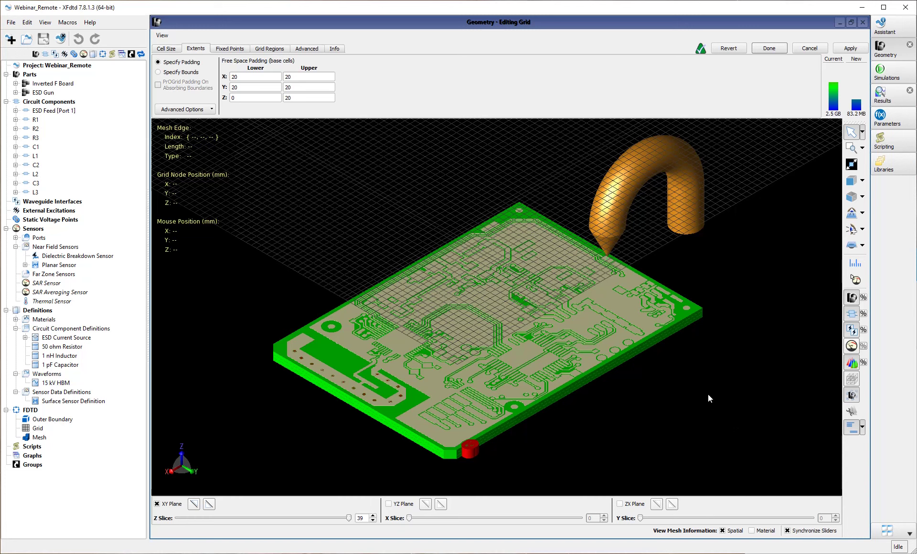
Set the lower and upper X and Y and the upper Z free space padding to 5 cells, and apply the grid.
double_click(241, 77)
text(5)
key(Tab)
text(5)
key(Tab)
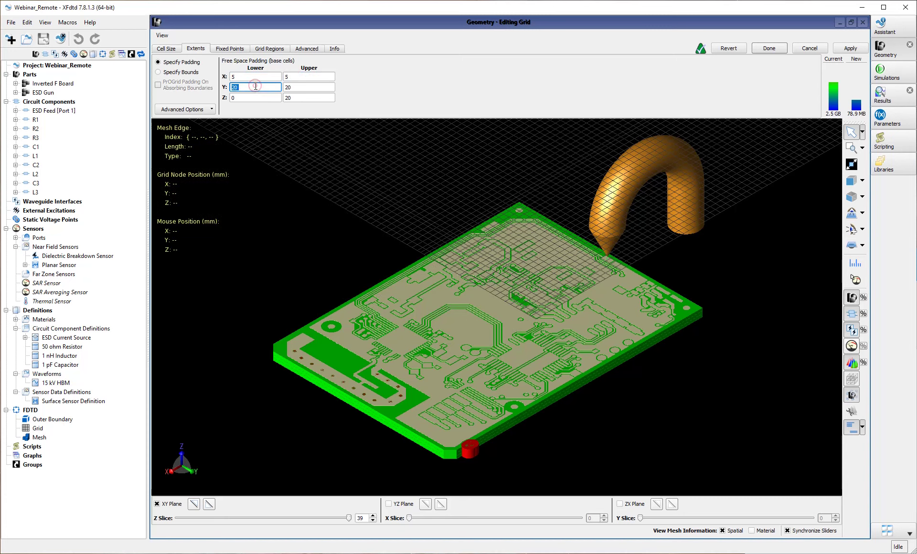
text(5)
double_click(301, 84)
text(5)
double_click(302, 98)
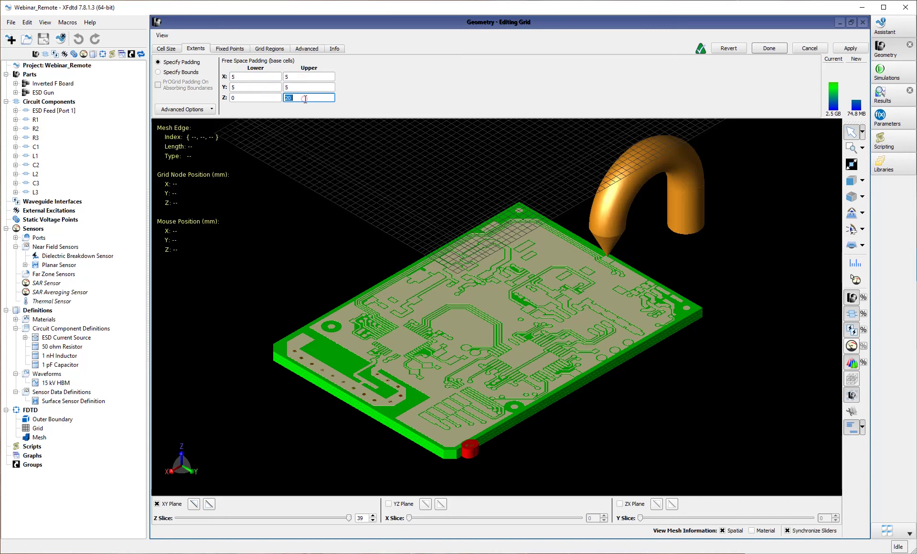
text(5)
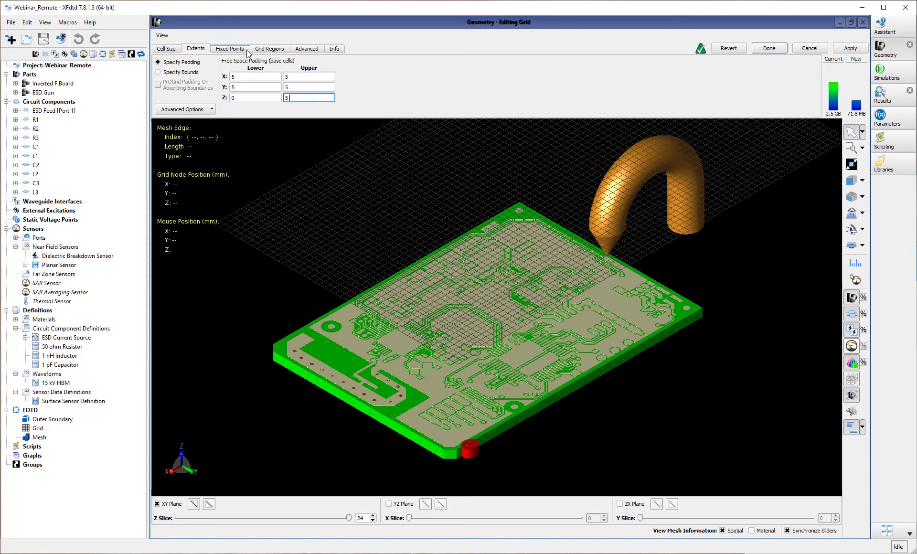
click(171, 49)
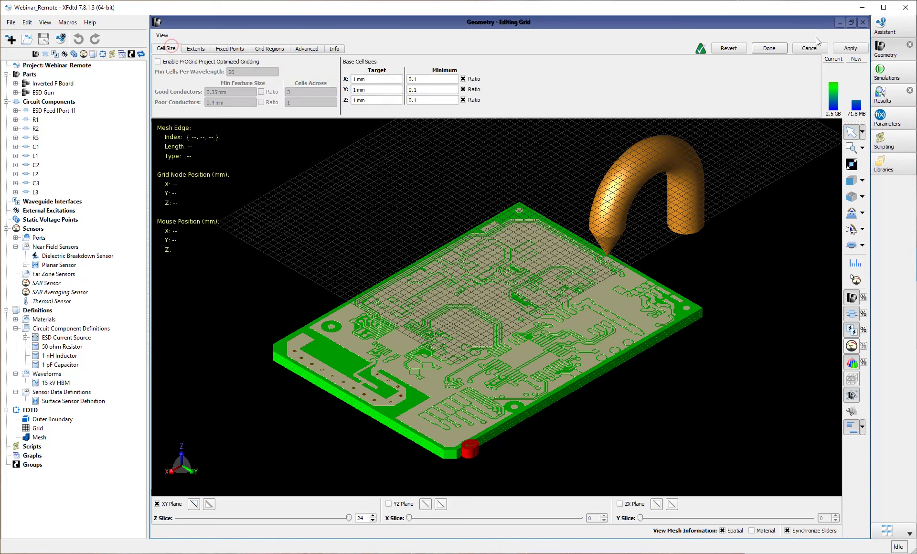
click(848, 48)
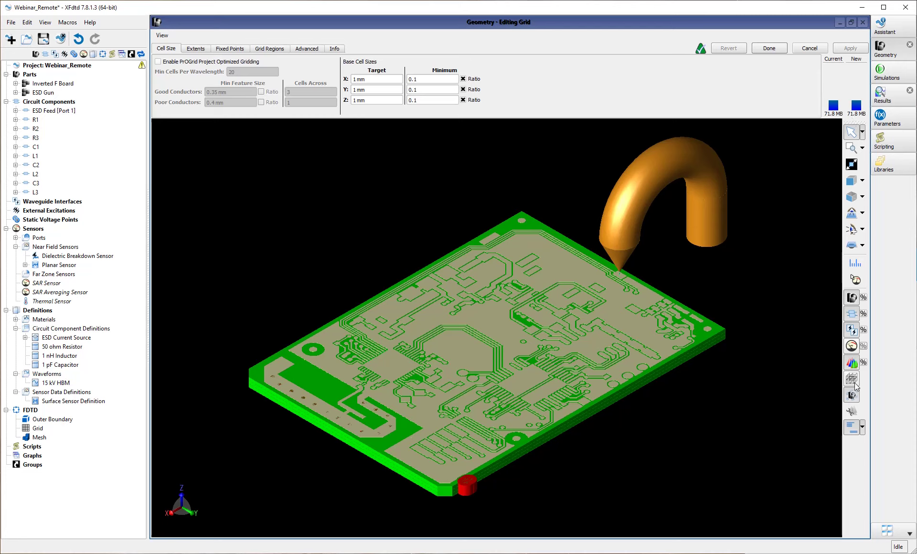
Hide the parts, display the XY mesh cutplane and step it down to Z slice 3 to examine the board's mesh.
click(852, 300)
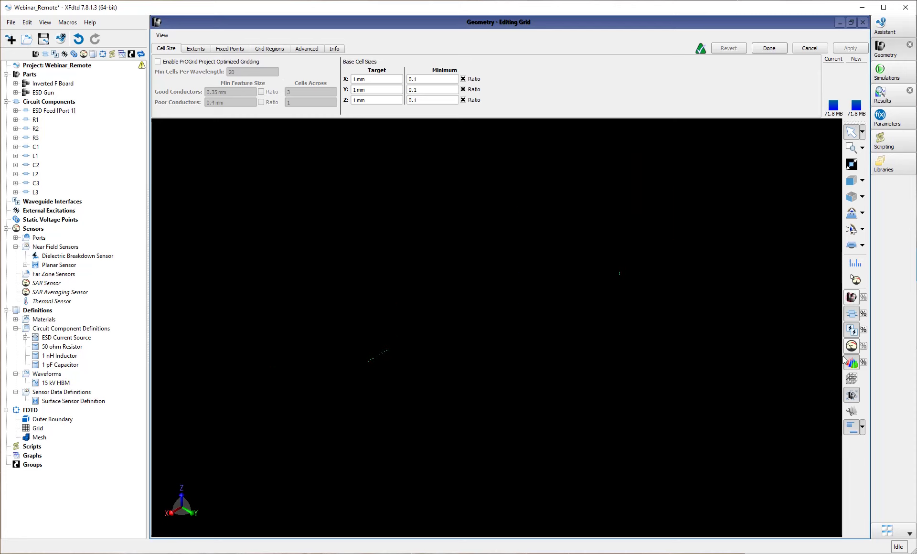
click(850, 380)
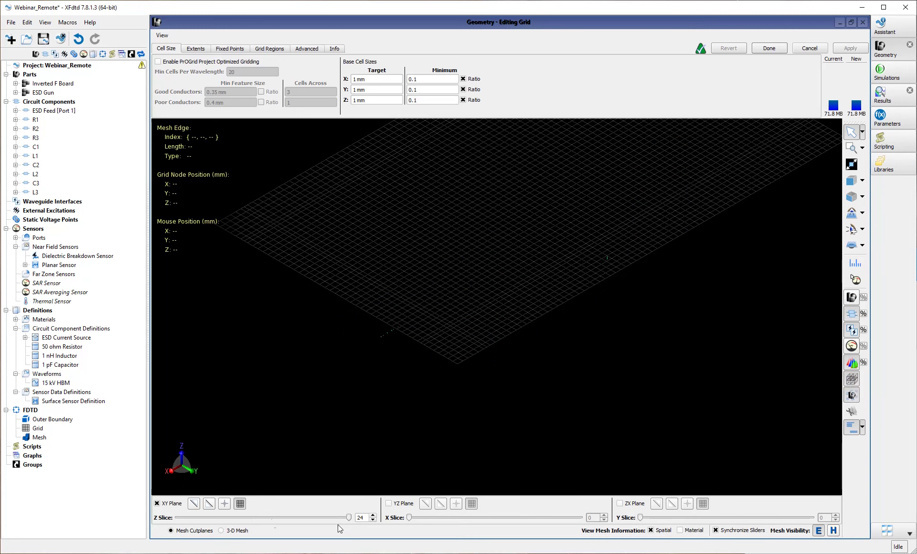
scroll(370, 518, down, 7)
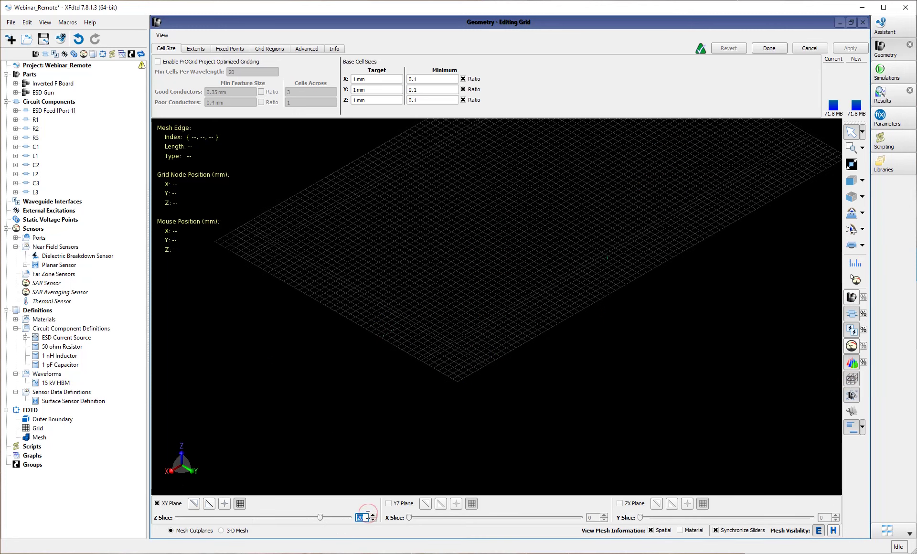
scroll(369, 518, down, 4)
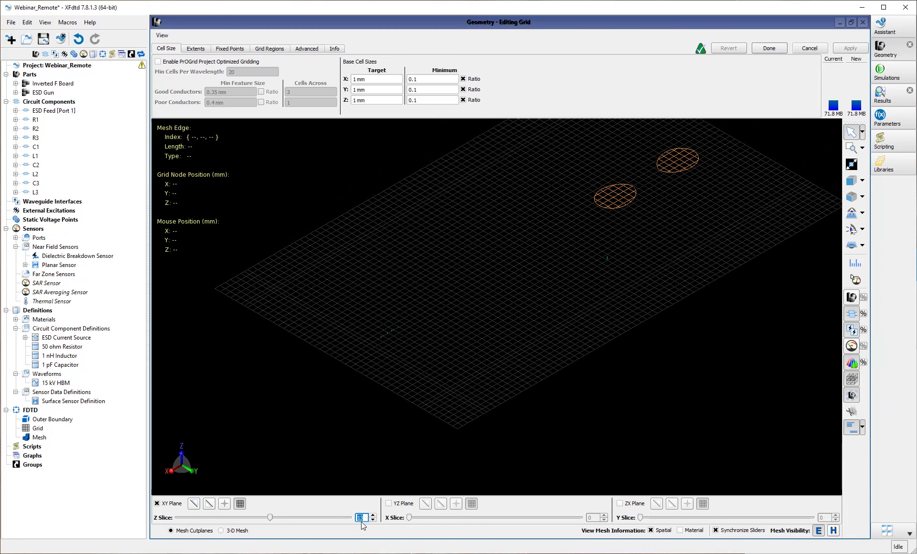
scroll(363, 519, down, 3)
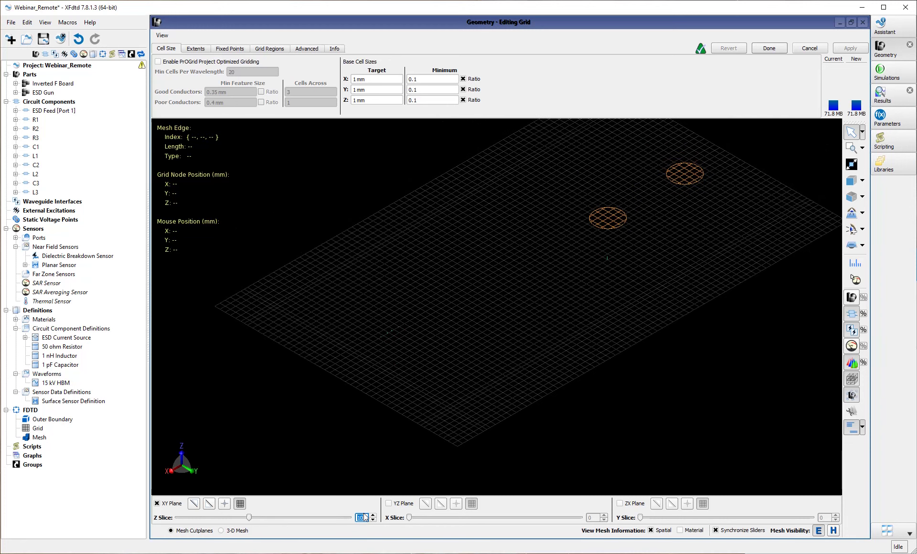
scroll(365, 517, down, 5)
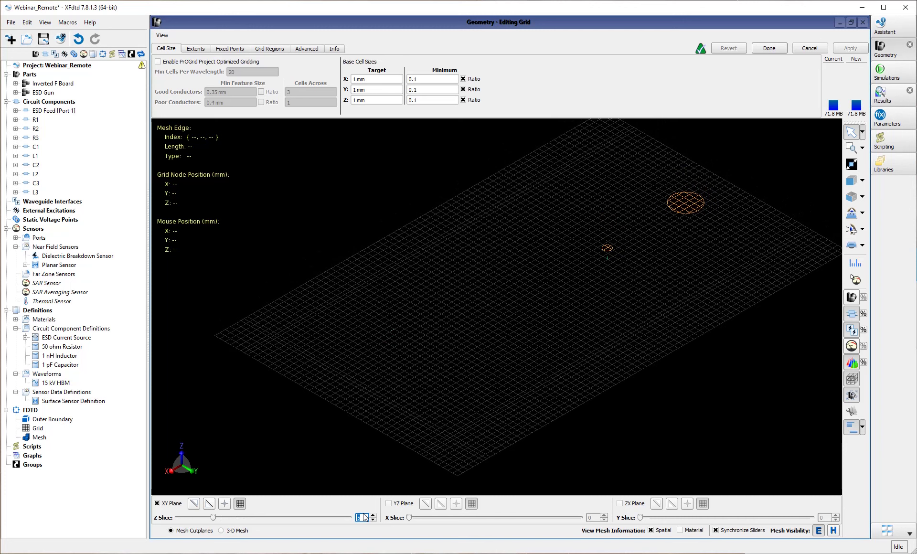
scroll(365, 517, down, 2)
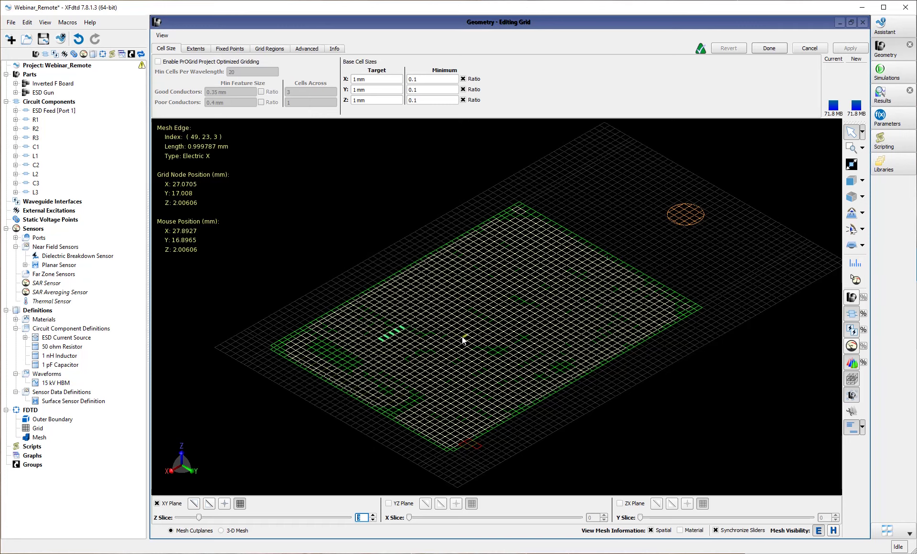
Enable grid regions in X, Y and Z in the gridding properties of the Inverted F Board.
right_click(60, 85)
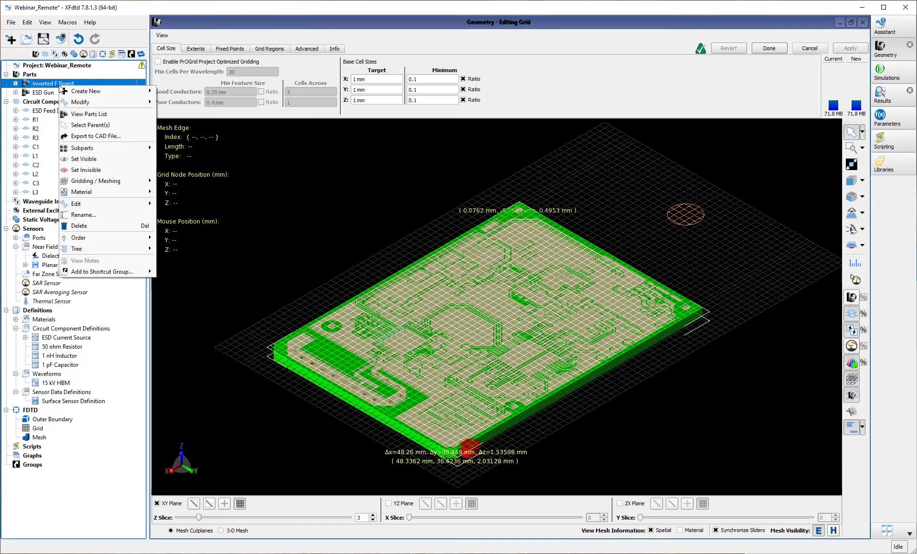
mouse_move(96, 180)
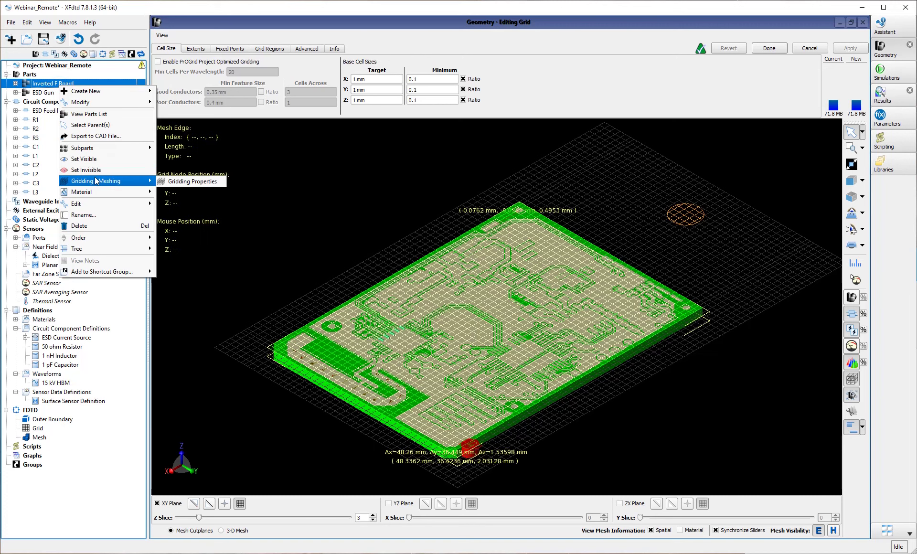
click(163, 182)
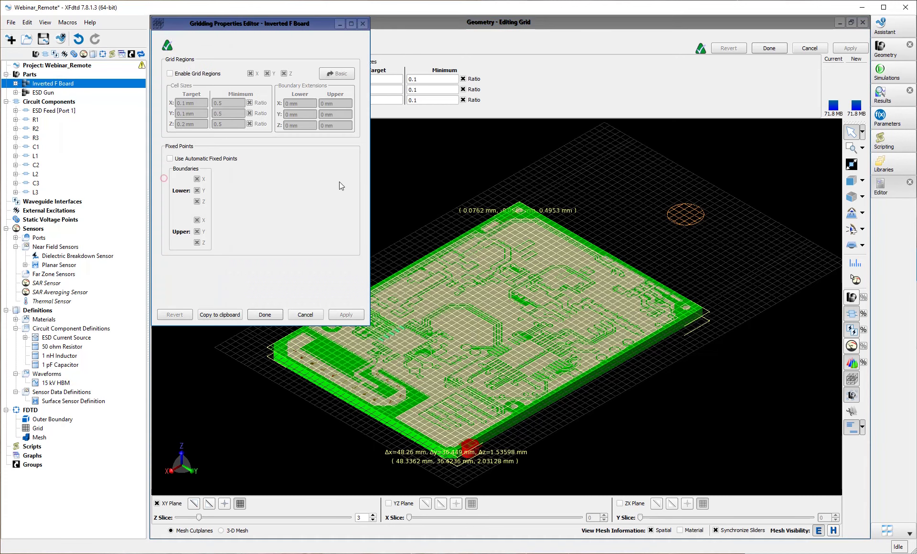
click(177, 75)
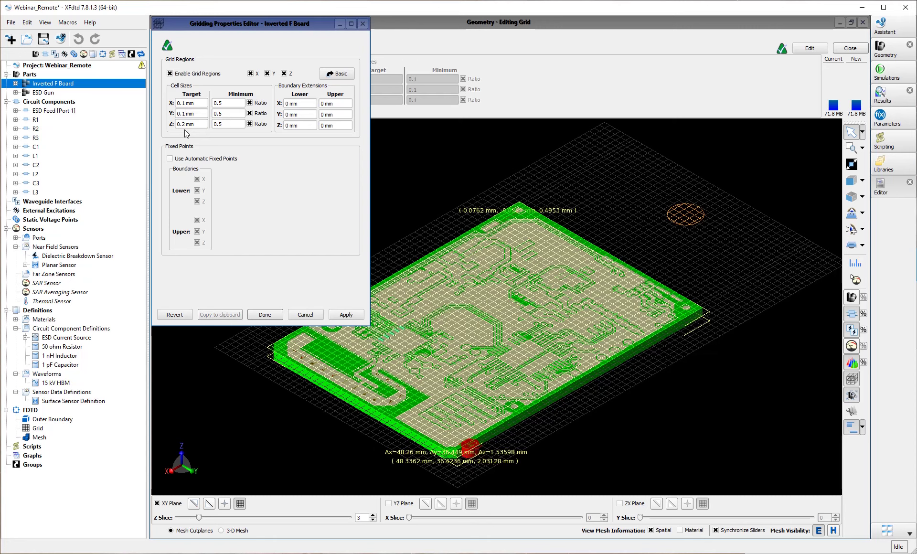
click(344, 314)
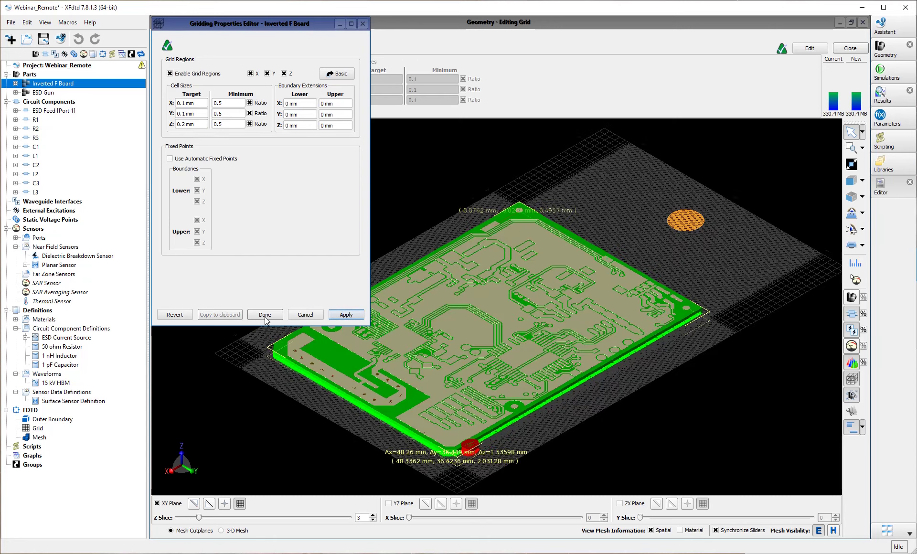
click(264, 314)
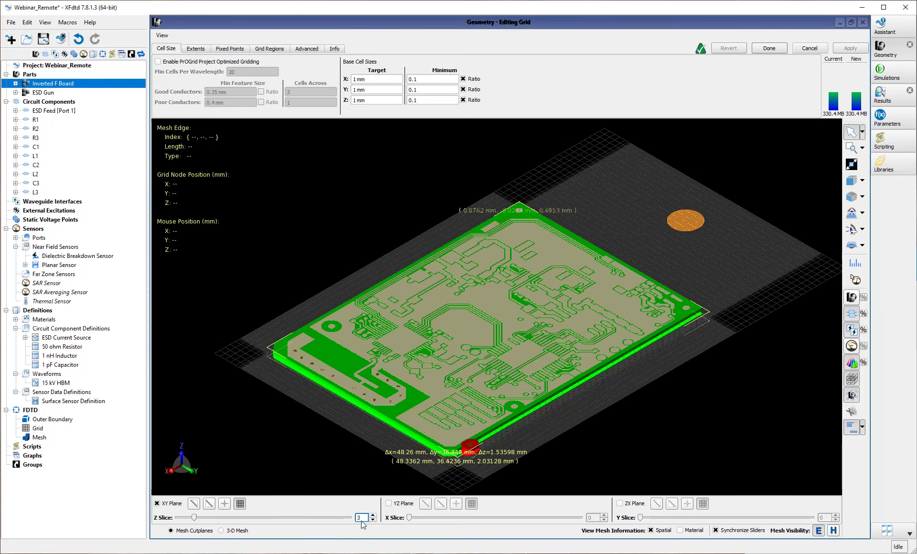
Step the XY mesh cutplane up to Z slice 9 to examine the board's layers on the refined grid.
scroll(362, 520, up, 2)
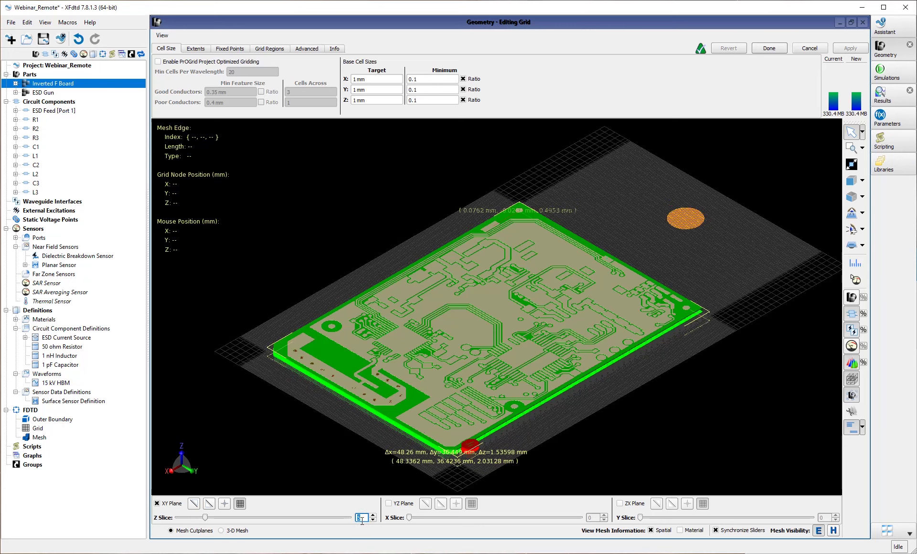
scroll(362, 521, up, 1)
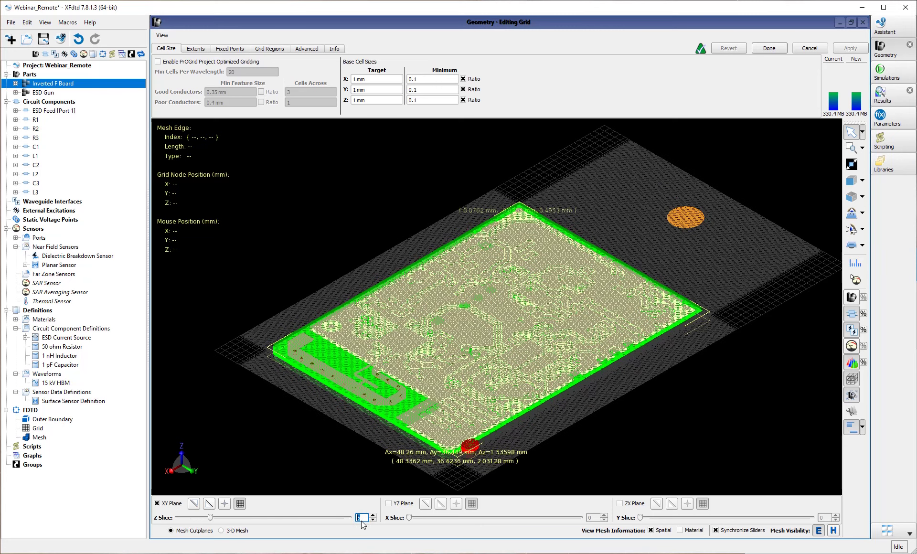
click(729, 391)
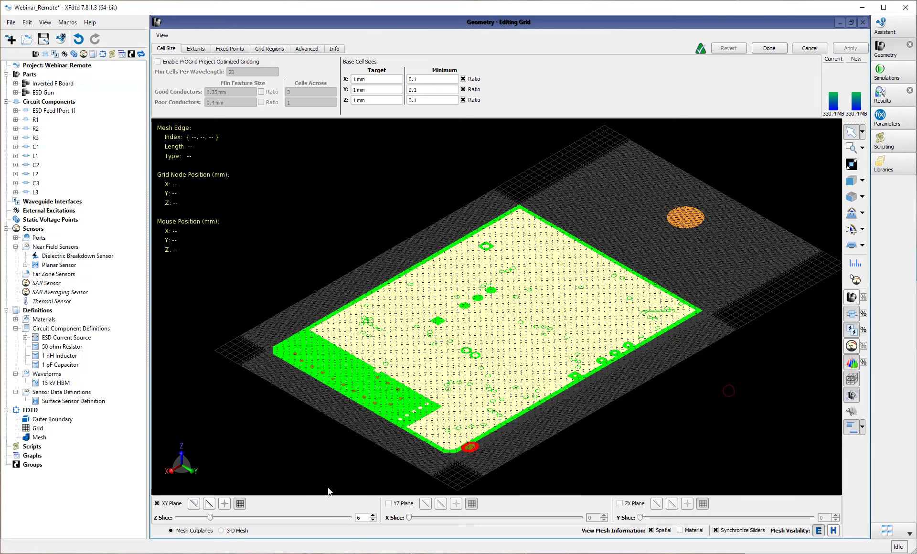
scroll(358, 519, up, 1)
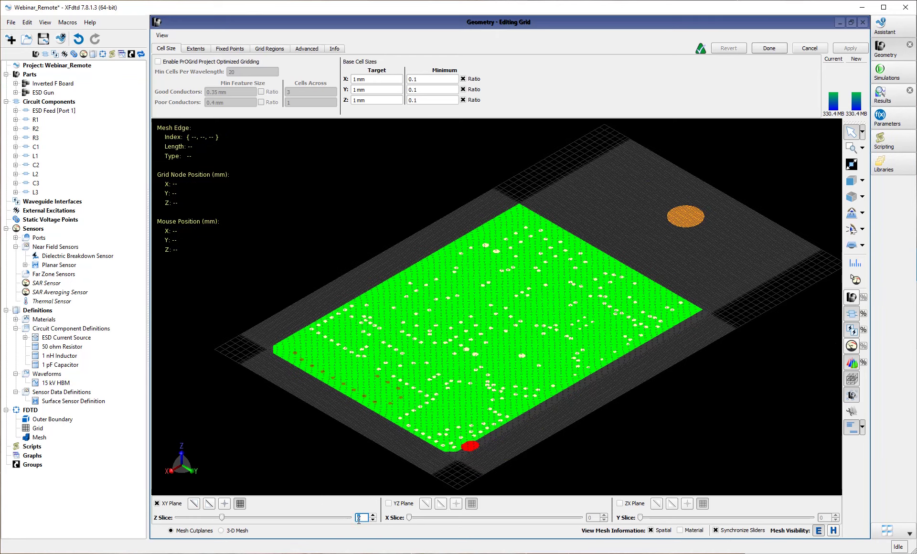
scroll(359, 519, up, 2)
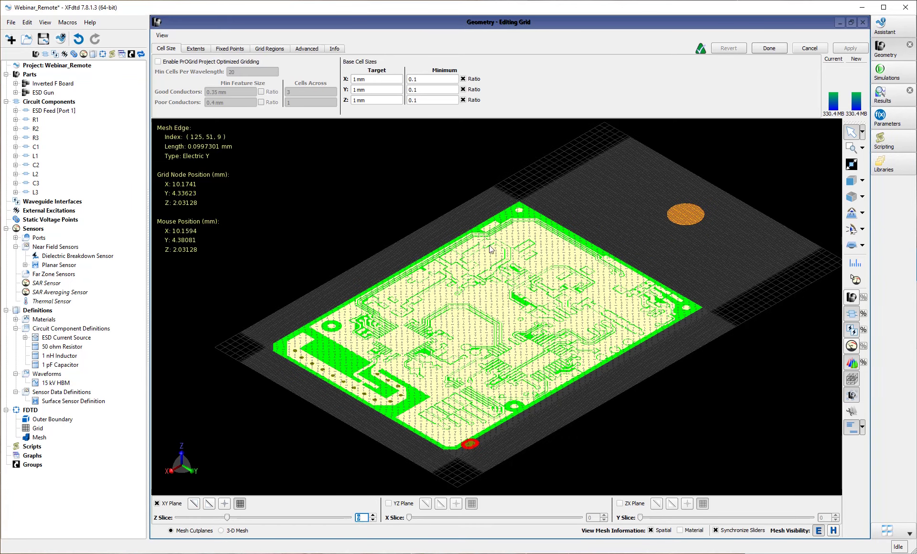
Examine the meshed traces and the row of circuit components up close on Z slice 9.
scroll(496, 235, up, 5)
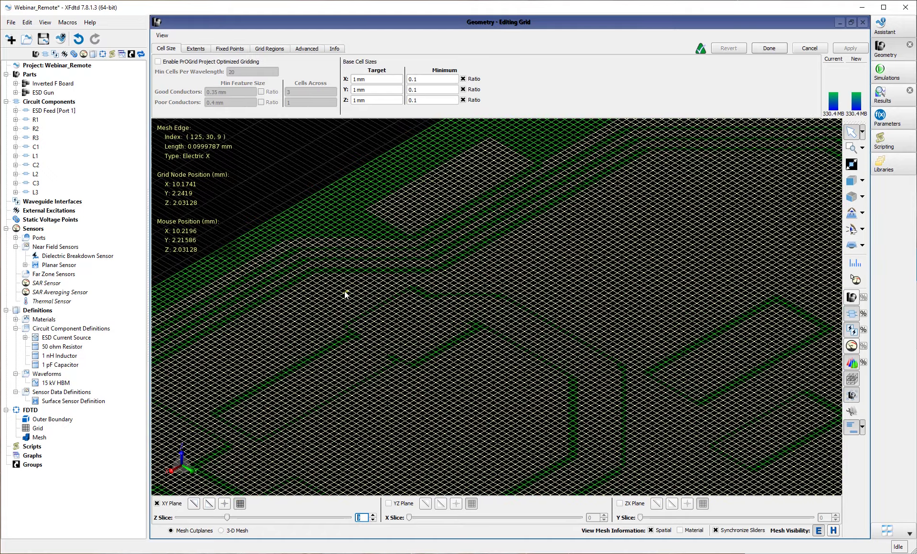
middle_drag(452, 267, 520, 293)
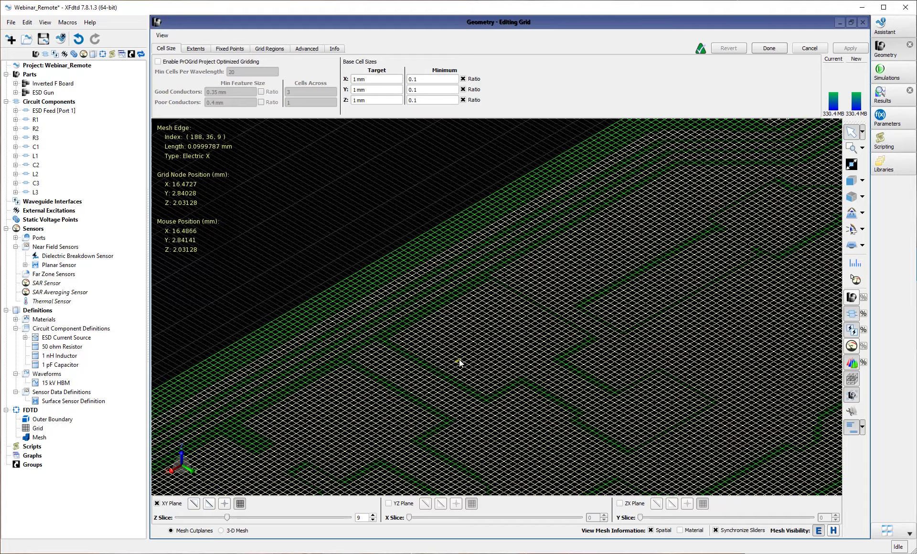
middle_drag(458, 361, 493, 247)
middle_drag(228, 360, 368, 357)
scroll(367, 357, down, 5)
scroll(434, 297, up, 6)
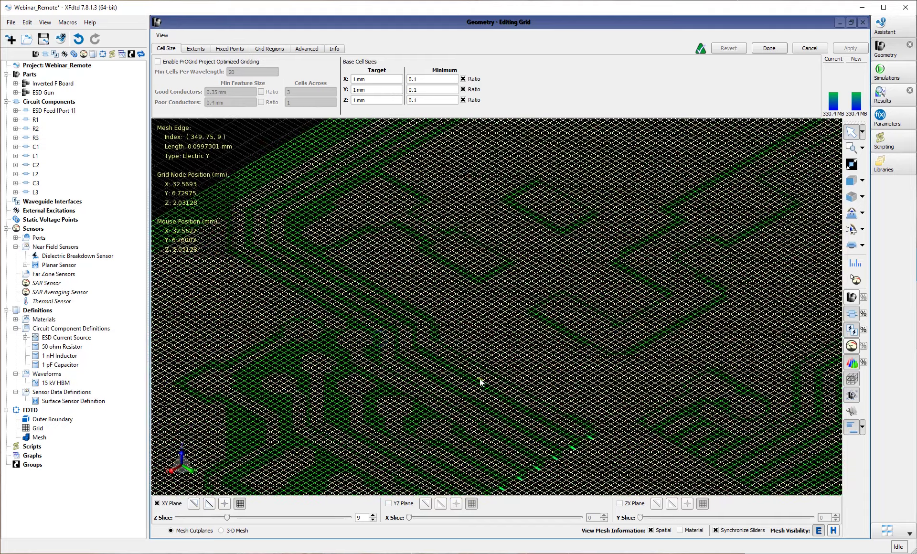
middle_drag(481, 382, 514, 283)
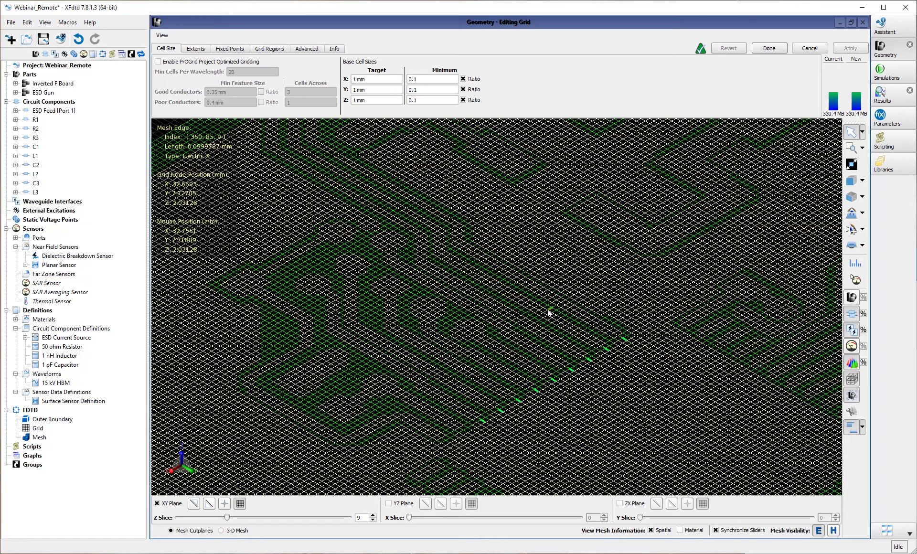
Review the 15 kV HBM waveform's time and frequency plots and finish editing the grid.
click(46, 384)
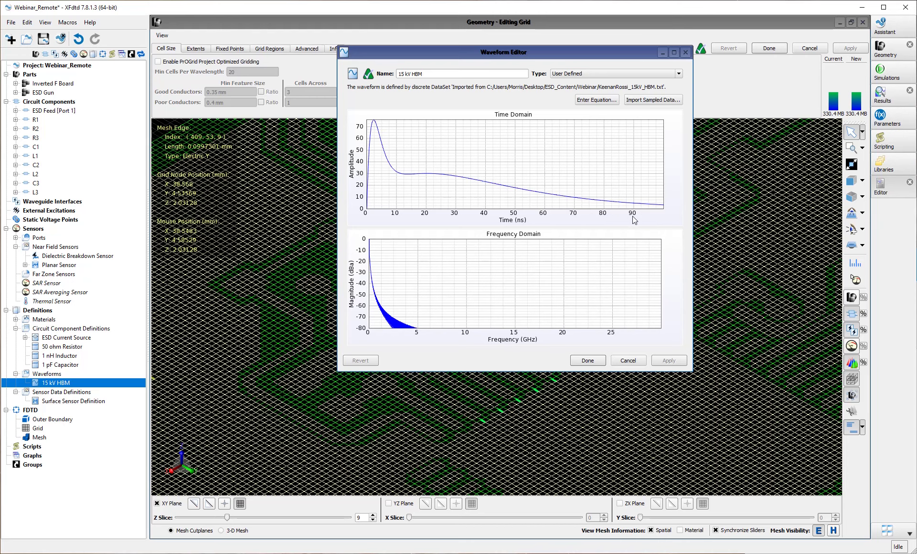
click(588, 359)
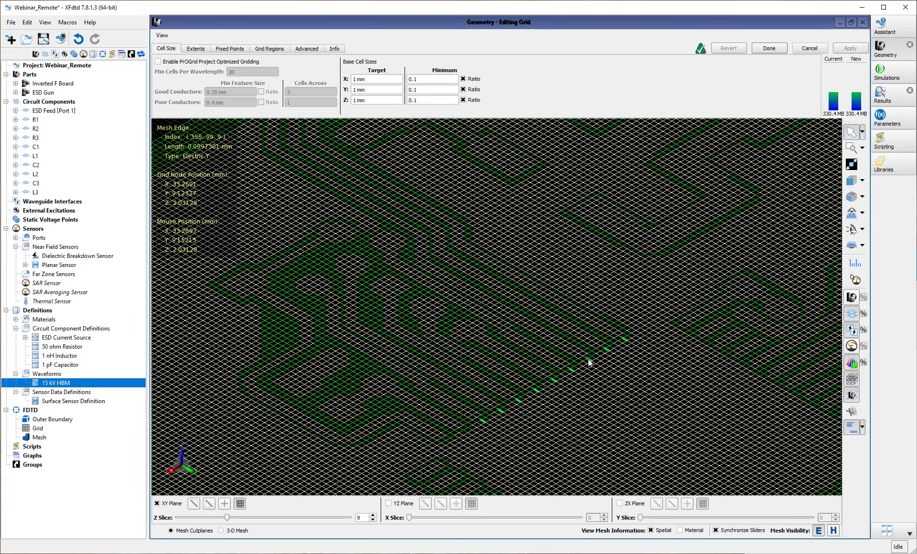
click(772, 48)
Show the solid parts without the mesh around the circuit components and redisplay the mesh cutplane for comparison.
click(852, 316)
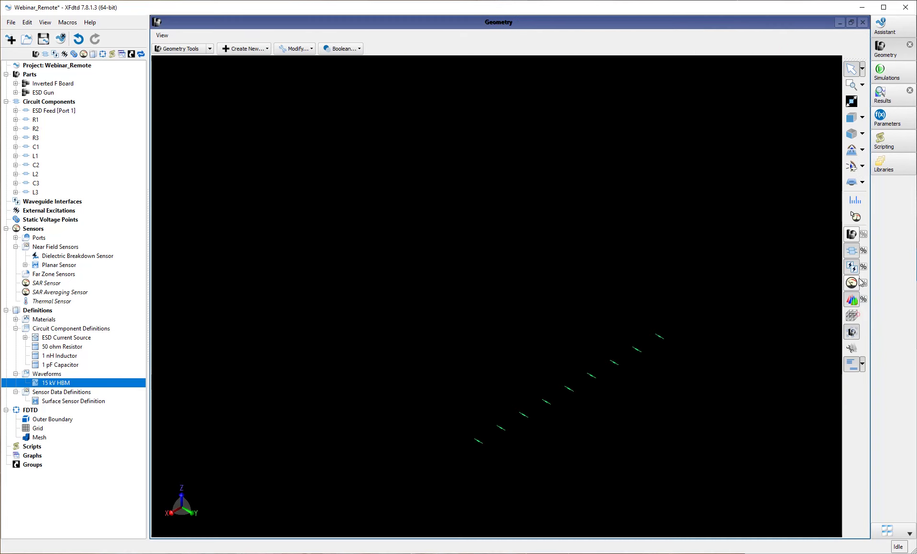
click(848, 230)
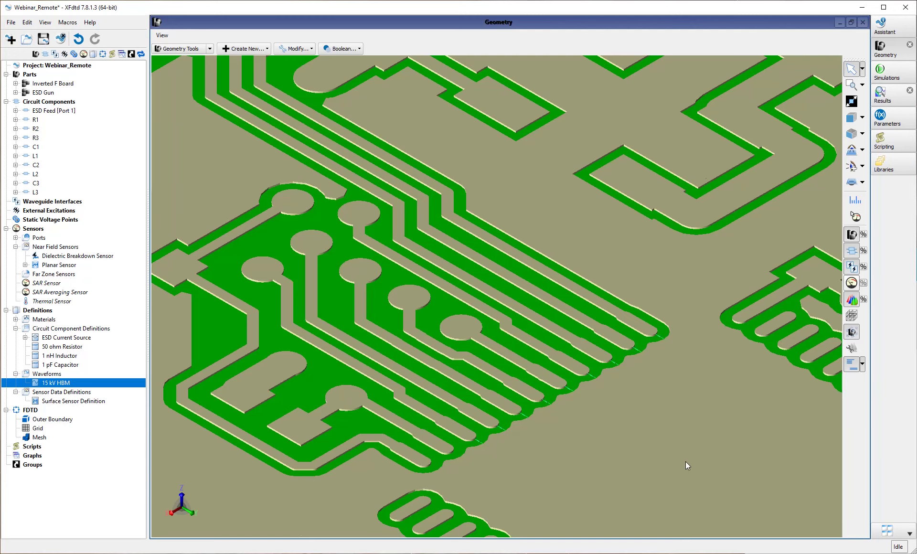
click(853, 315)
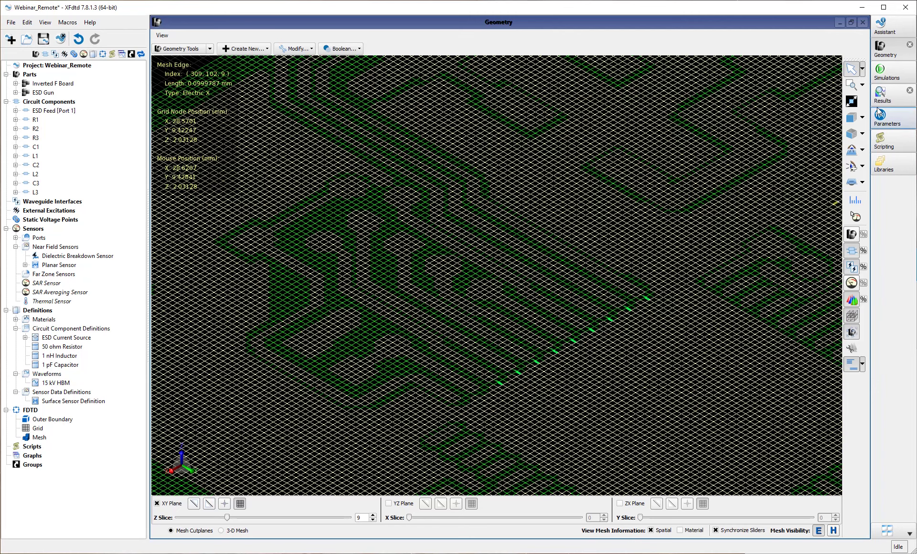
Review the S-parameter, frequencies of interest and termination criteria settings of a new FDTD simulation without creating it.
click(889, 76)
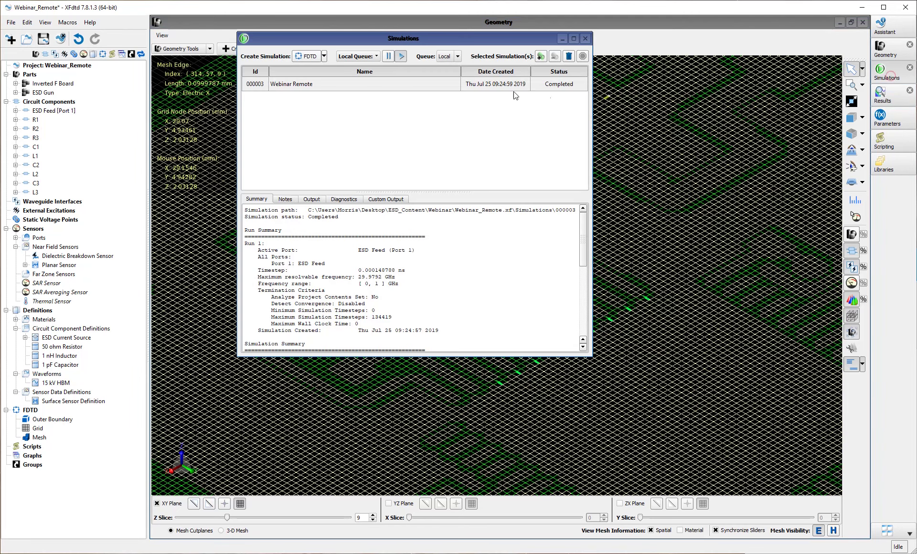
click(305, 56)
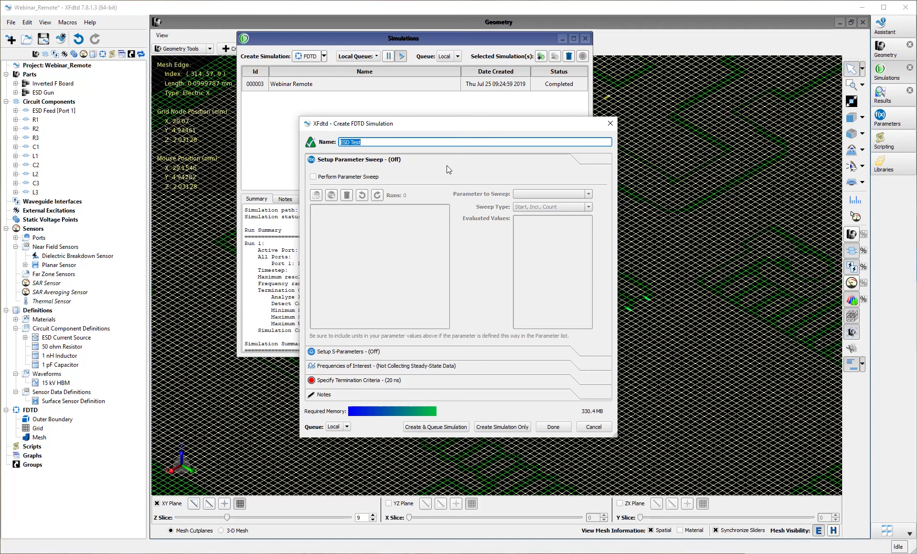
click(394, 350)
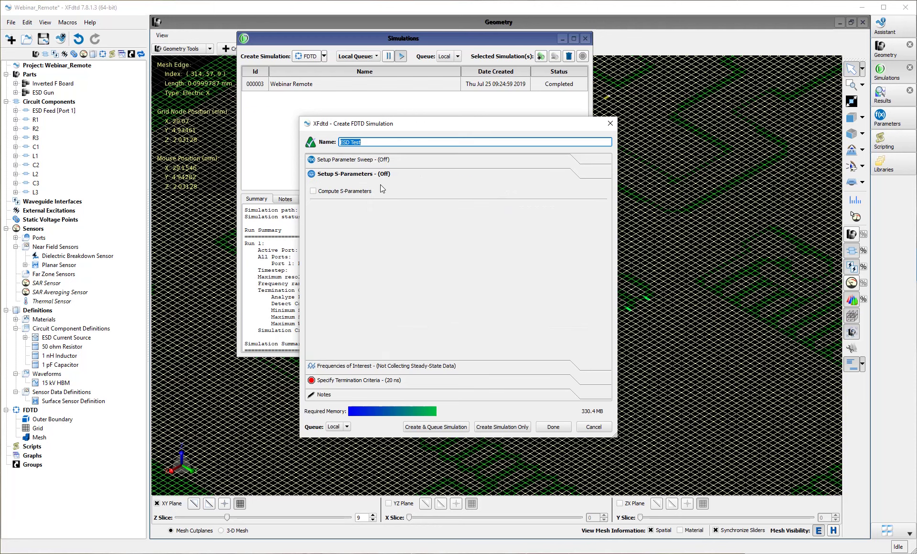
click(379, 365)
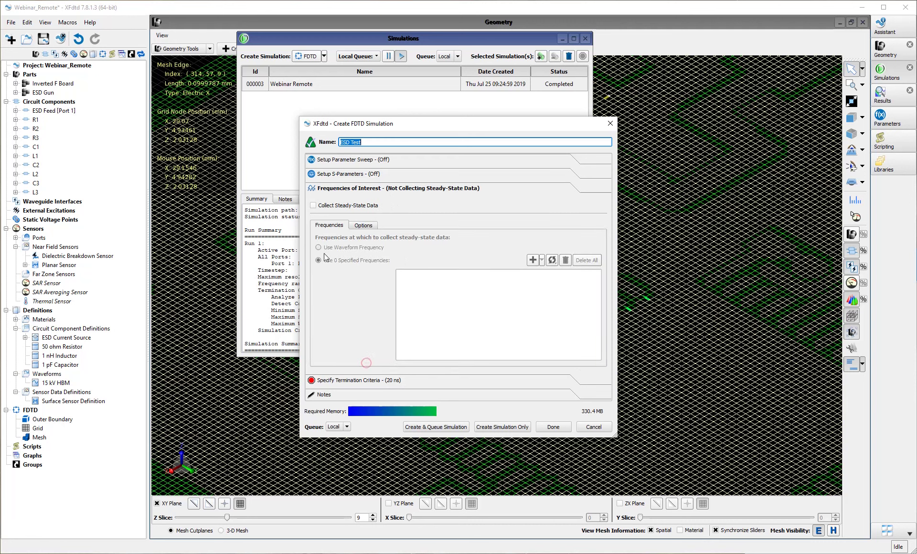
click(377, 380)
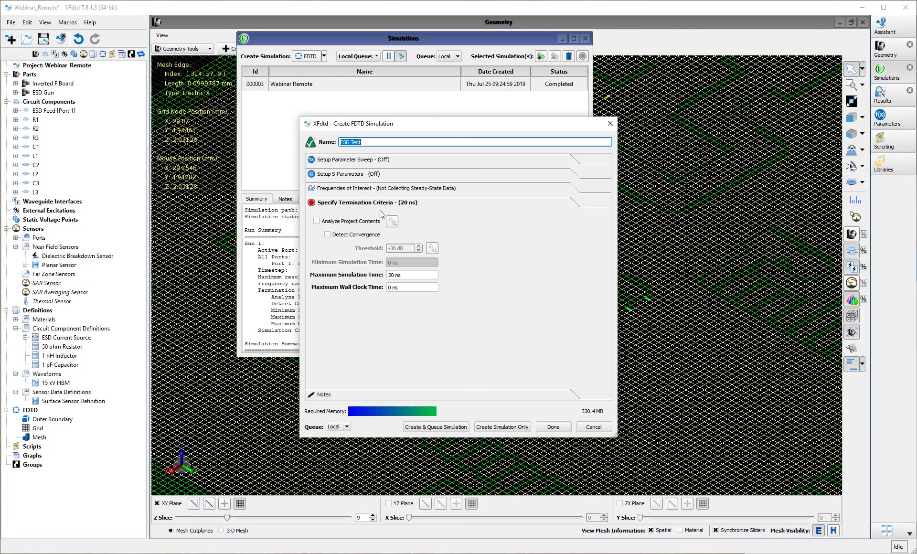
click(553, 425)
Review the 15 kV HBM waveform and the FDTD termination criteria, and create the ESD Test simulation without queuing it.
click(64, 383)
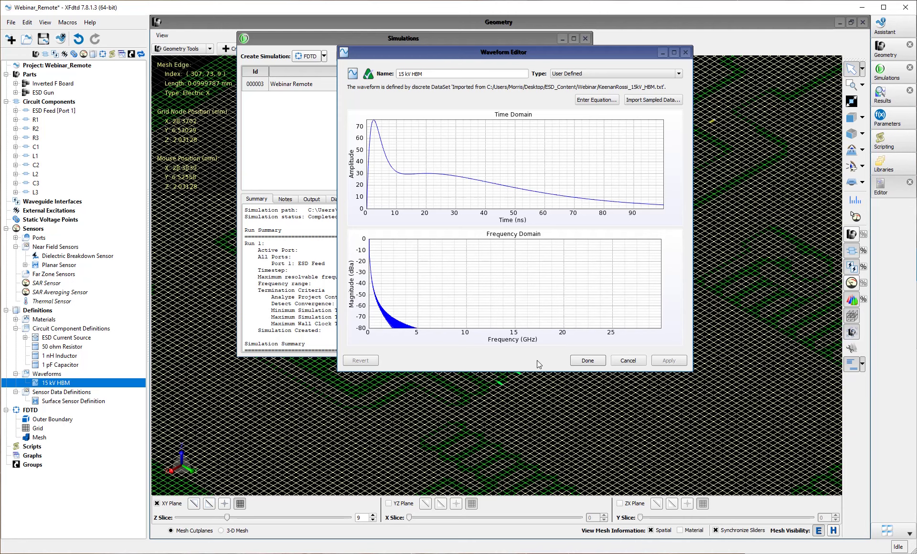
click(583, 361)
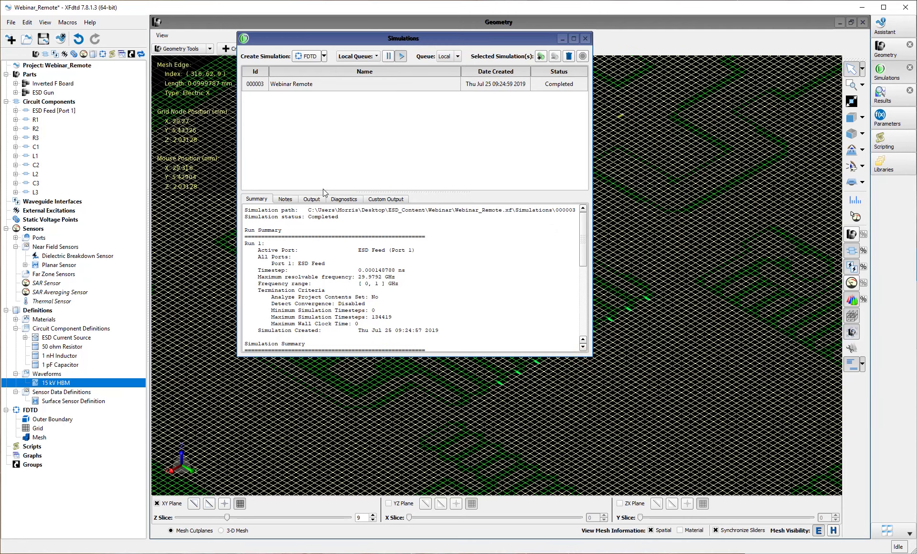
click(308, 57)
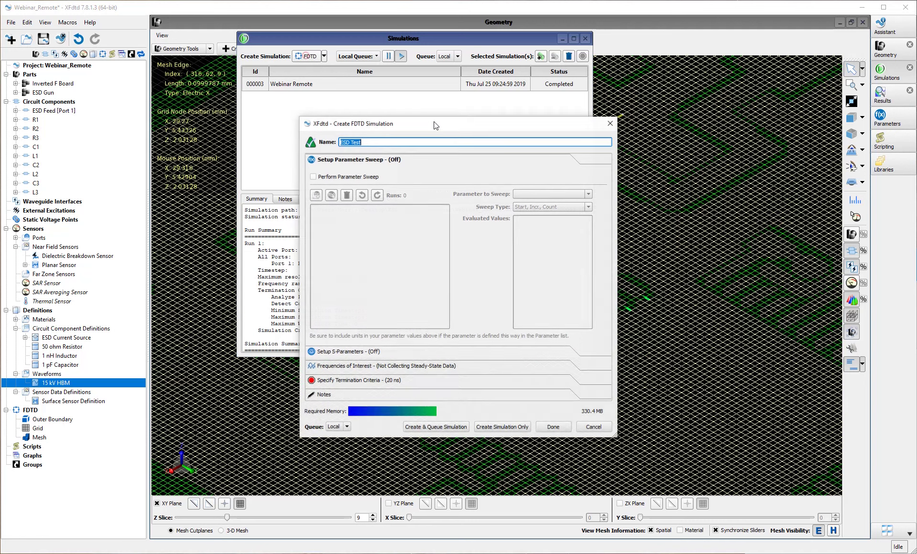
click(354, 385)
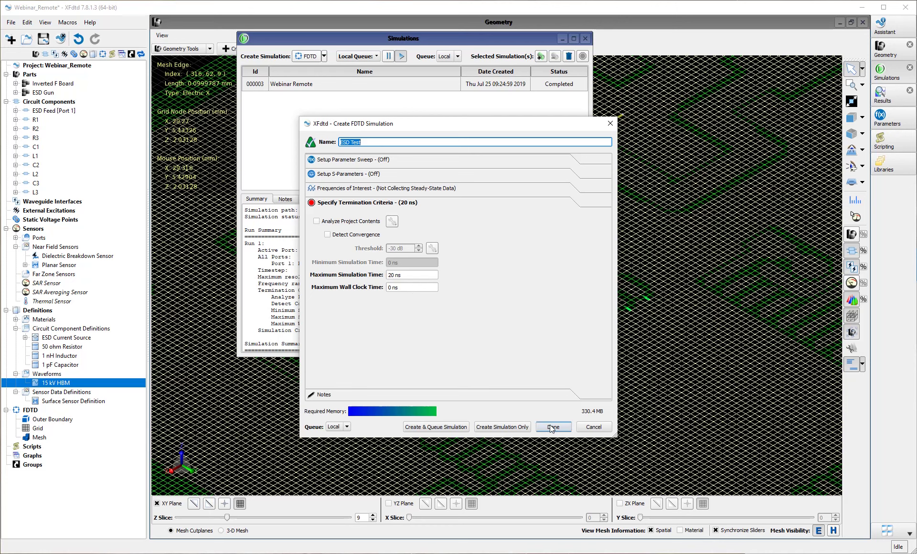
click(507, 425)
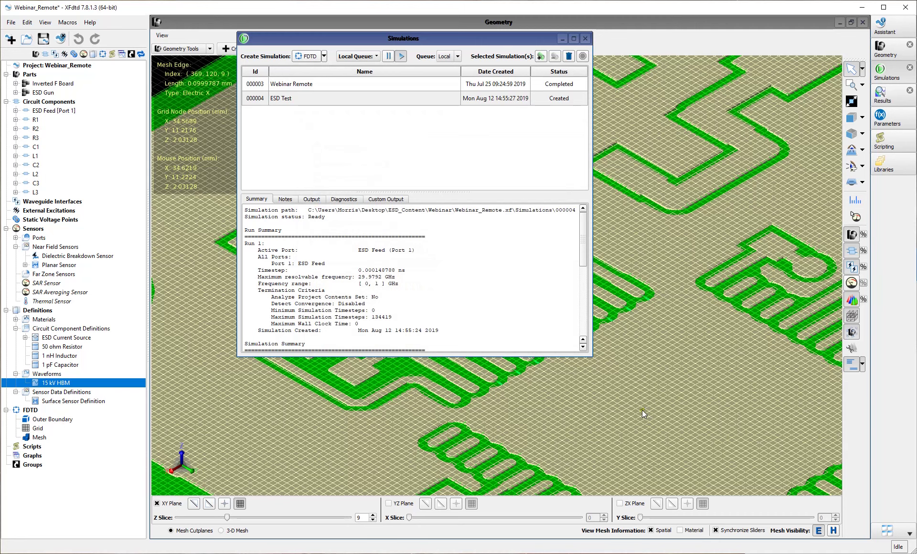
Close the simulations list and show the whole board and ESD gun without the mesh cutplane.
click(585, 38)
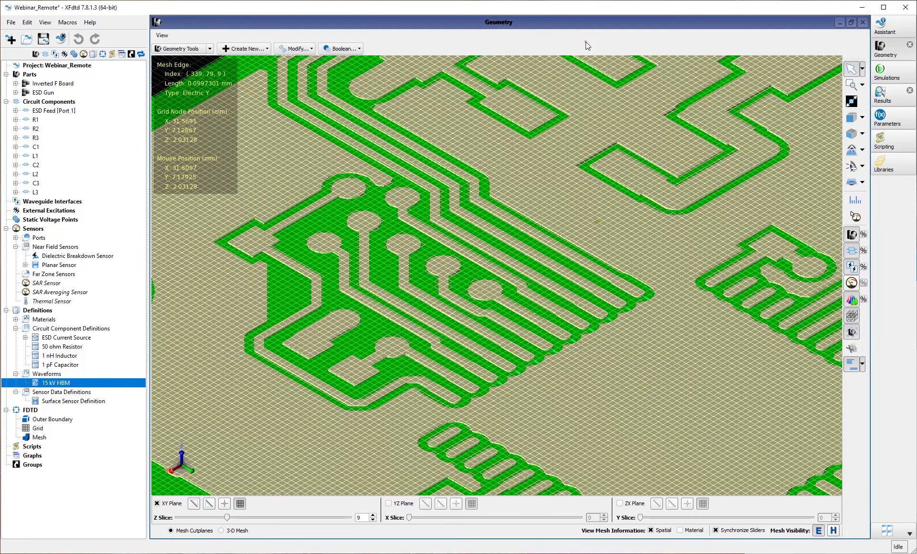
click(853, 317)
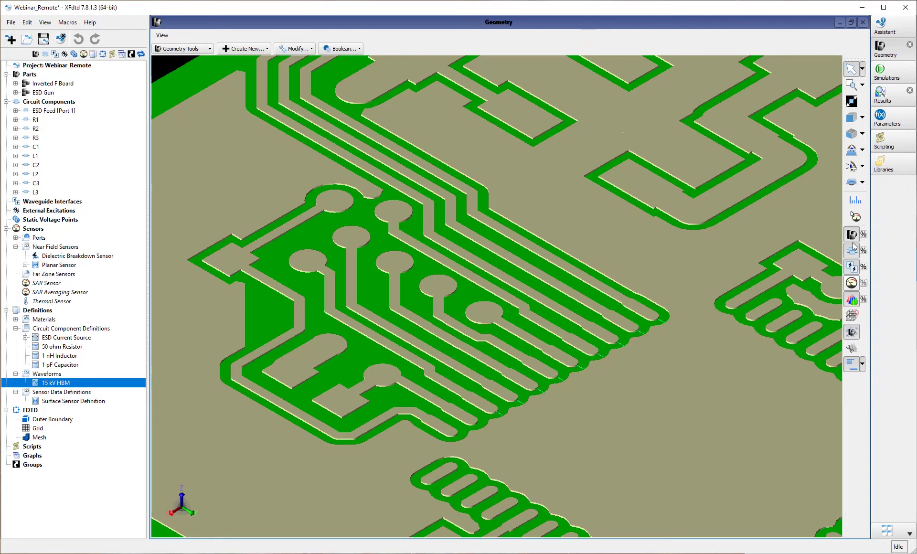
click(856, 98)
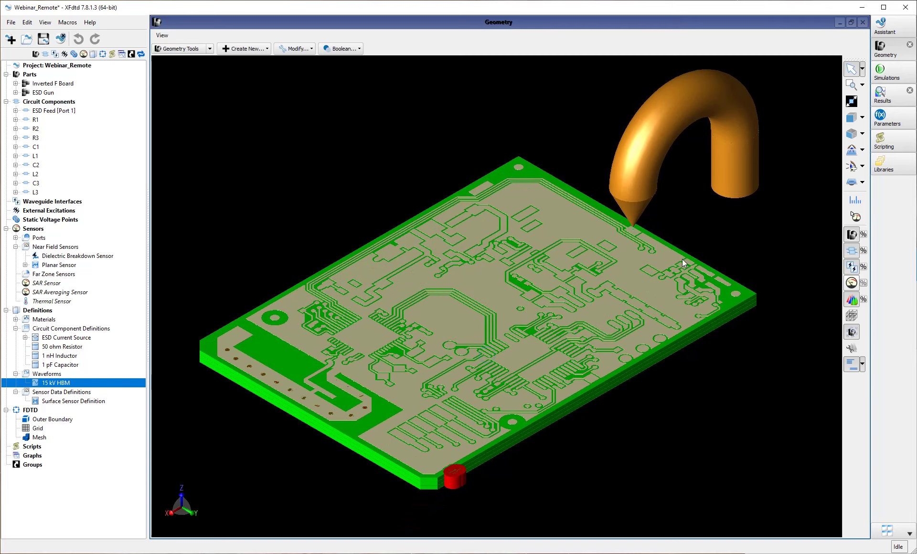
Display the Planar Sensor's total E-field result from the Webinar Remote simulation and play its time sequence.
click(882, 94)
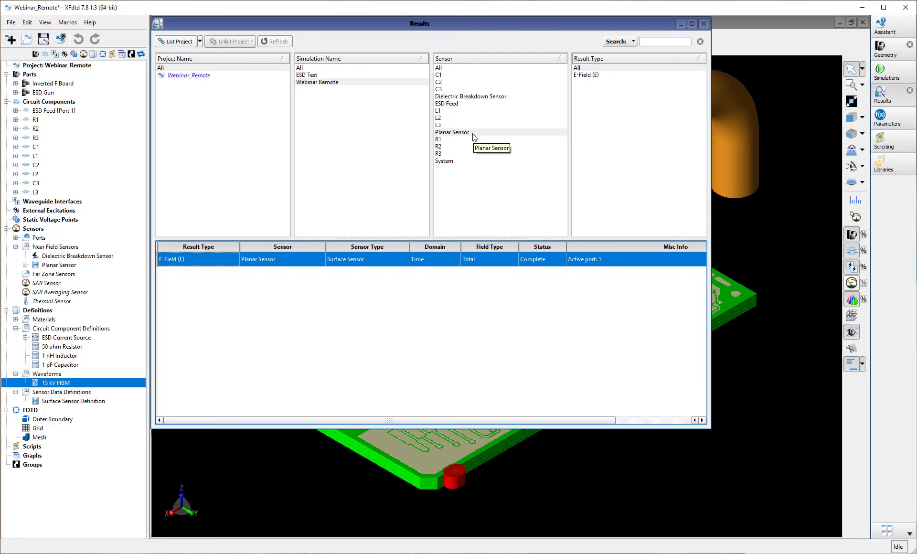
right_click(225, 262)
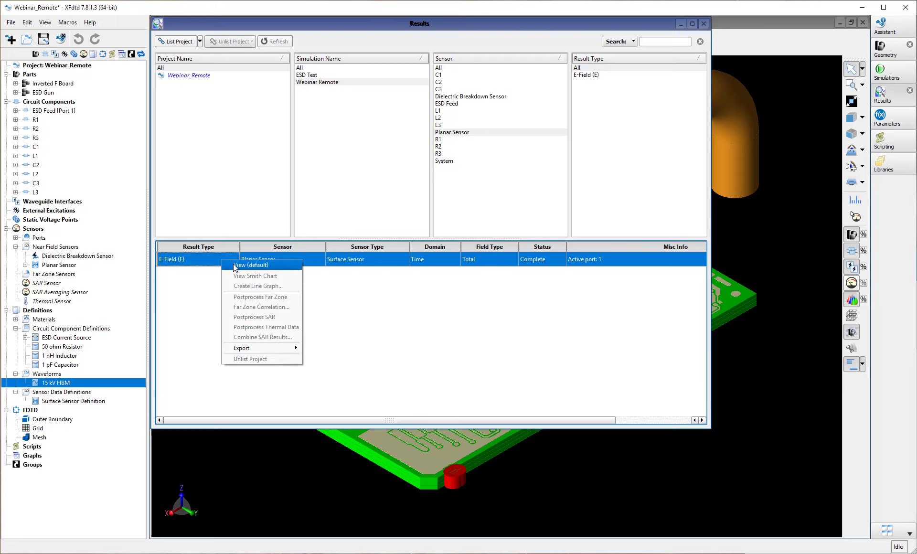
click(254, 267)
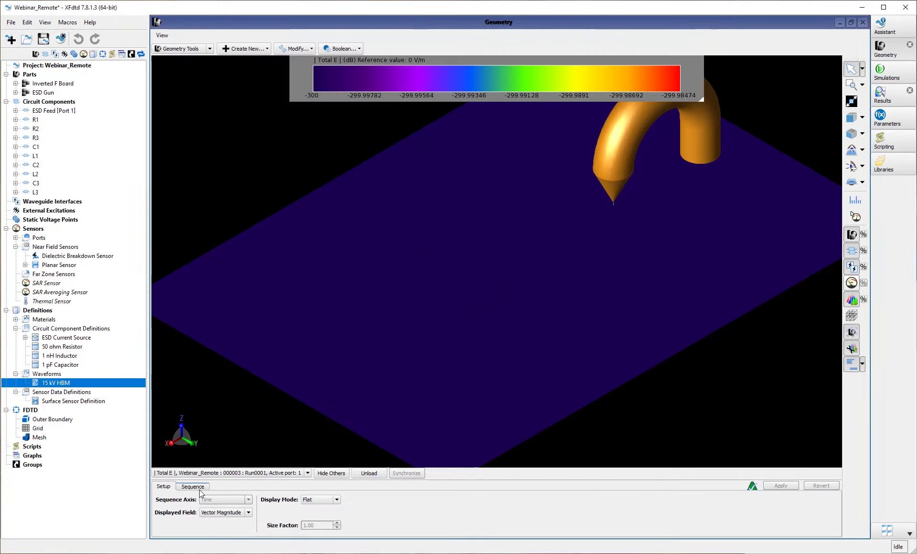
click(199, 489)
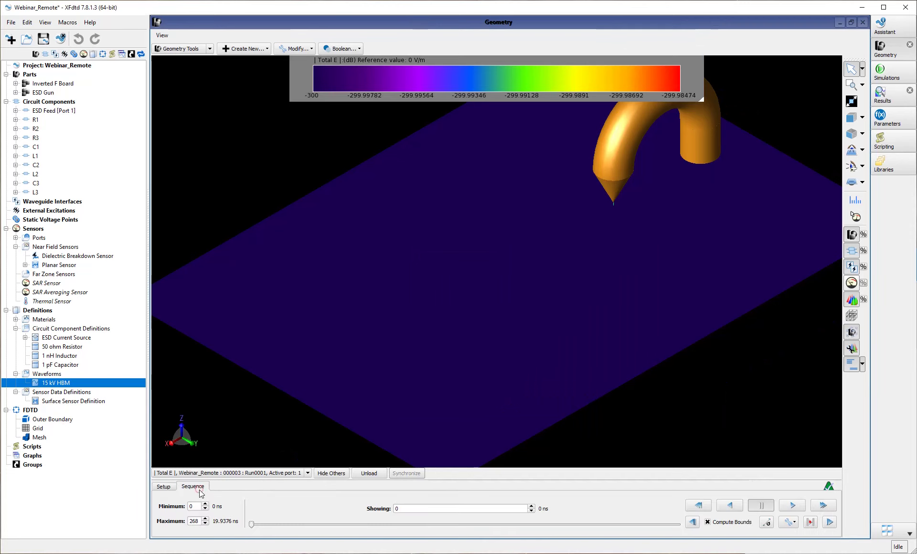
click(792, 505)
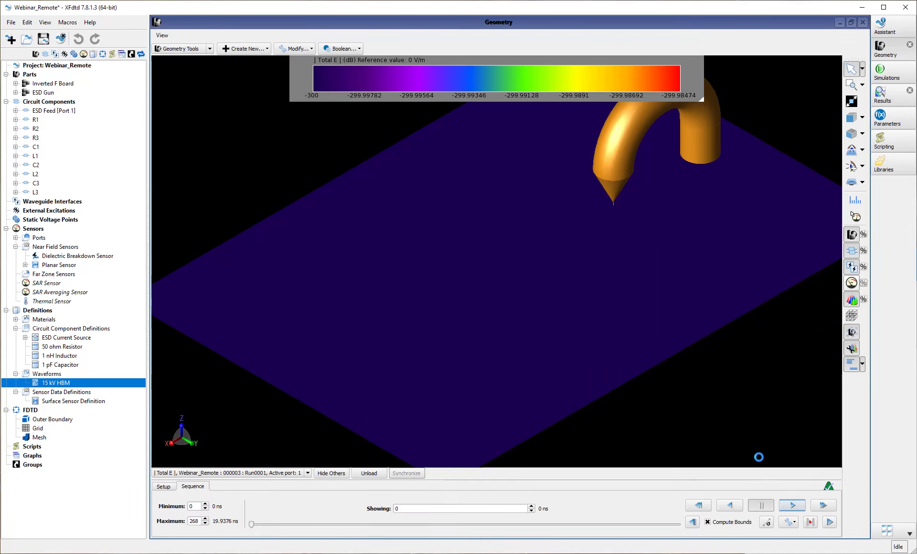
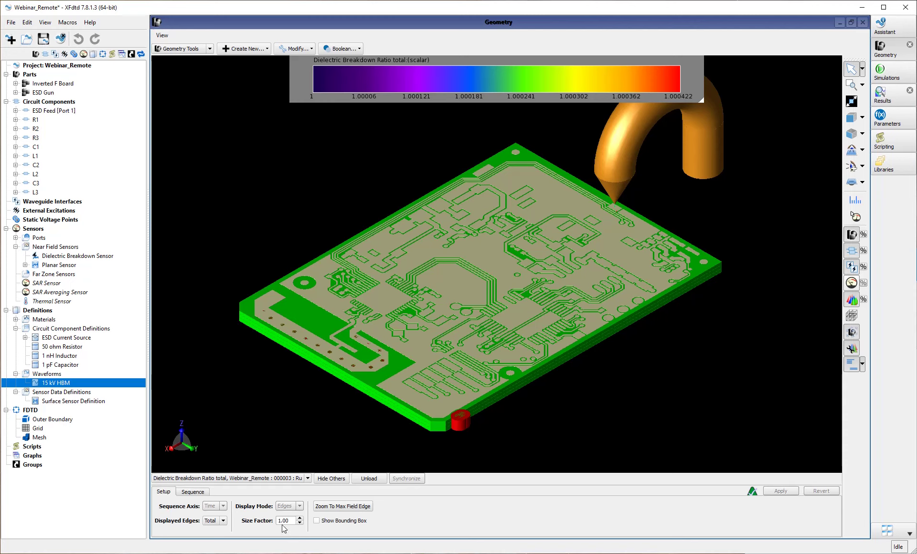
Set the size factor of the dielectric breakdown ratio edges to 5 and show the result's time sequence settings.
click(285, 520)
text(5)
click(769, 493)
click(194, 492)
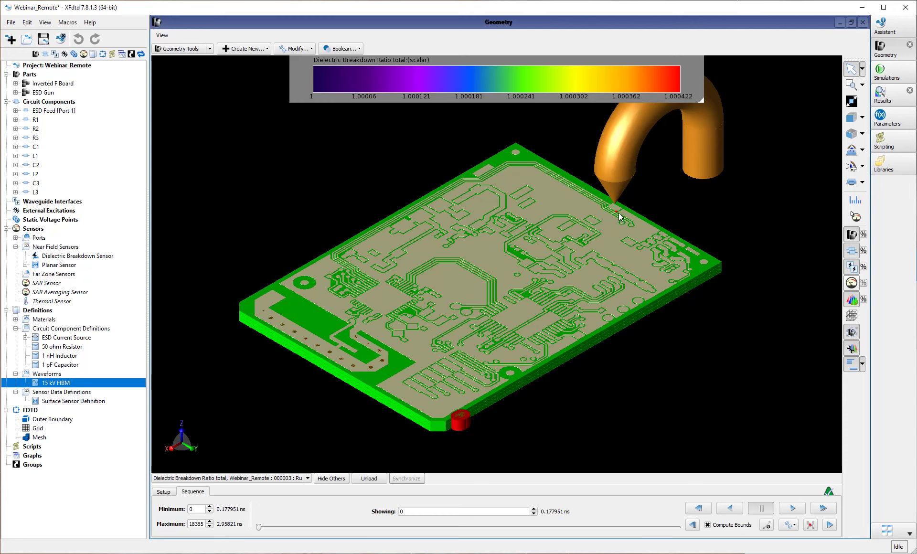
Locate the maximum field edge of the dielectric breakdown result and examine its position at the pad corner near the gun tip.
click(163, 492)
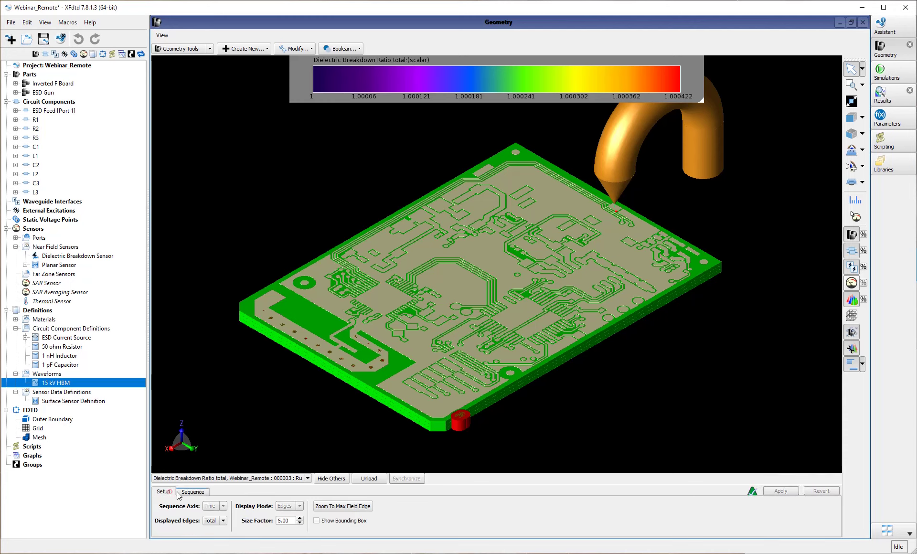
click(323, 505)
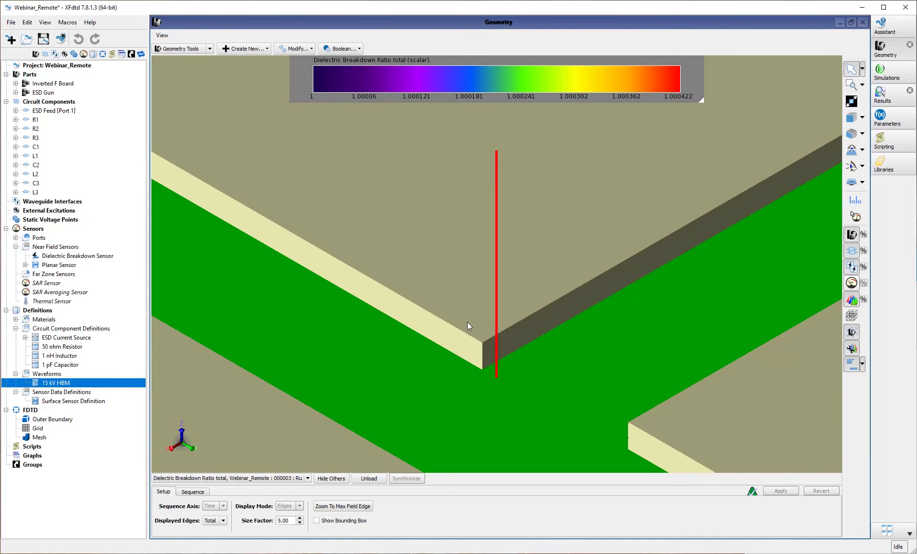
scroll(468, 319, down, 5)
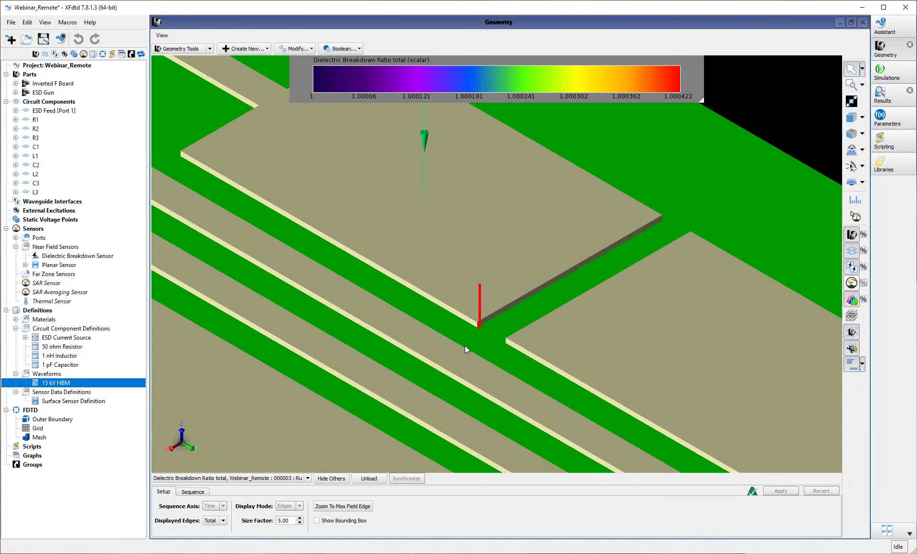
middle_drag(465, 345, 507, 326)
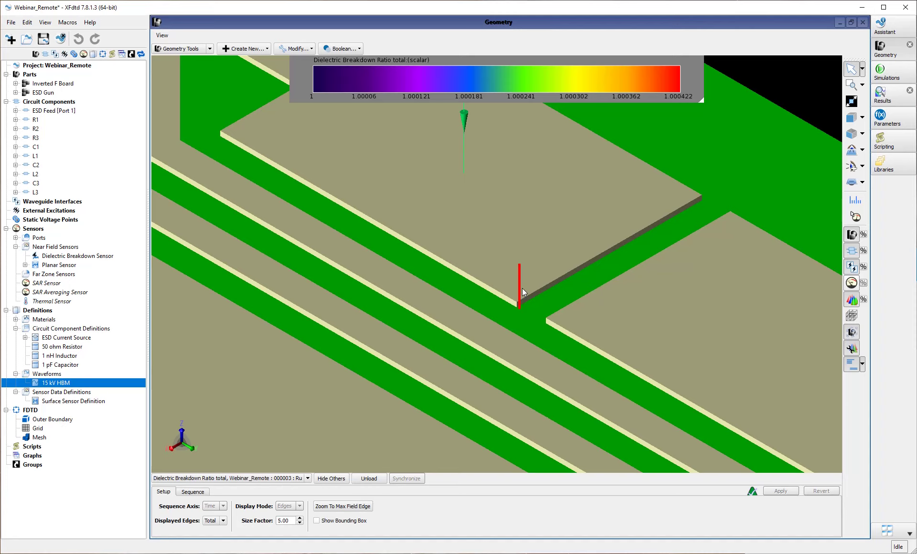
Show the dielectric breakdown ratio on the board at the last sequence step, 18385.
click(198, 493)
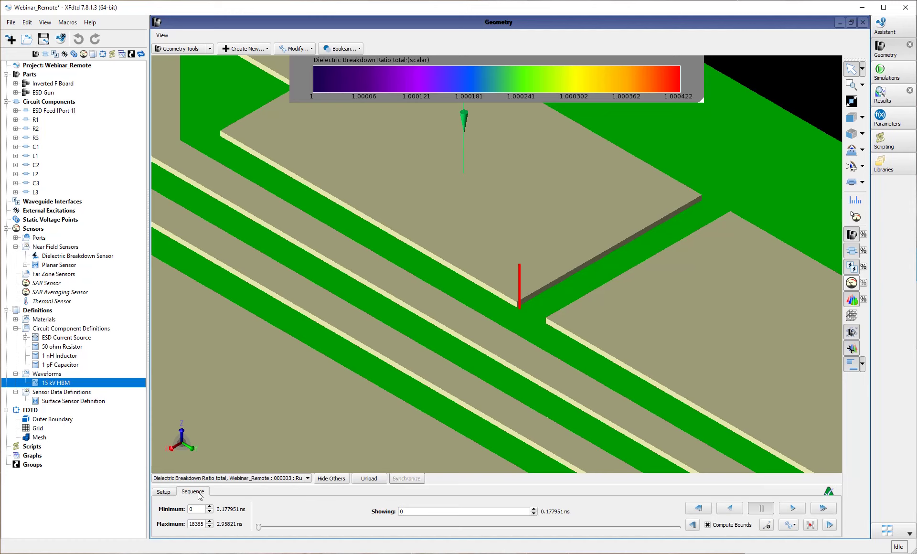
scroll(454, 330, down, 3)
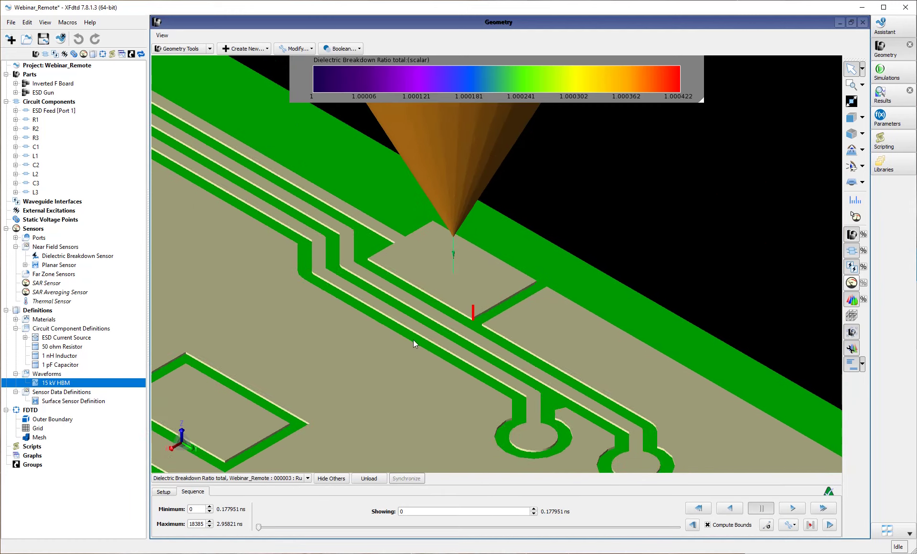
scroll(414, 341, down, 2)
middle_drag(388, 353, 502, 268)
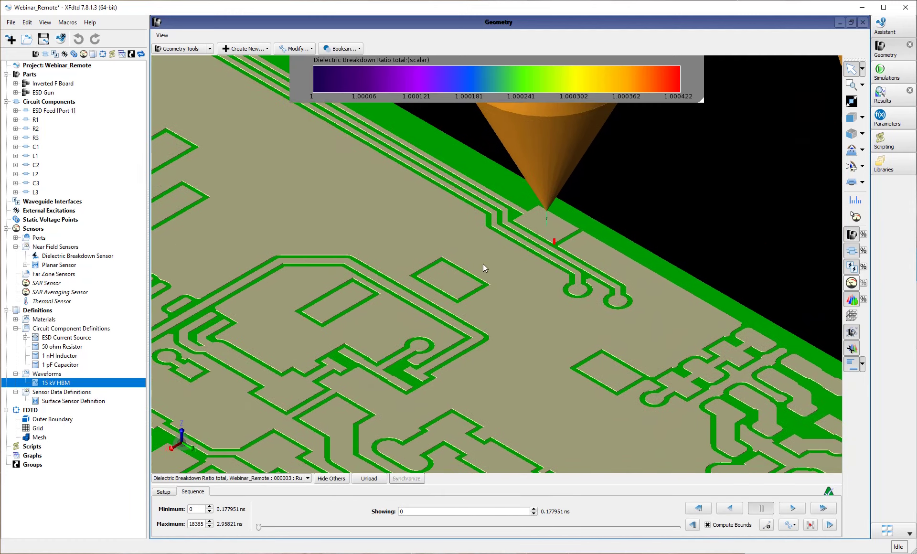
scroll(483, 264, down, 2)
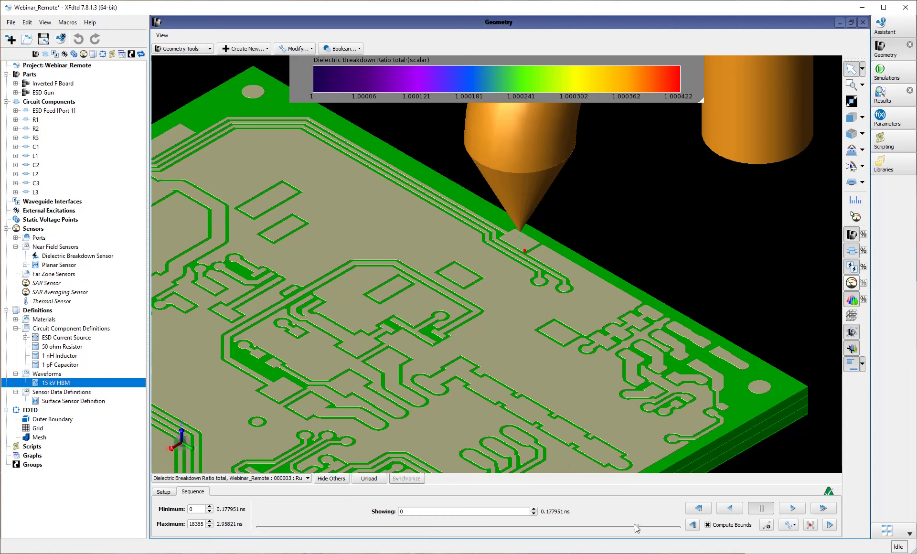
click(674, 528)
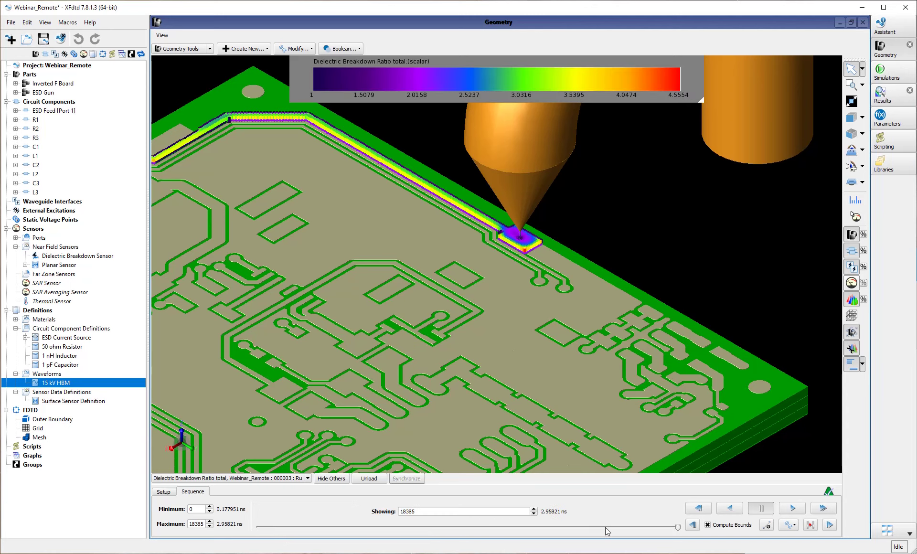
Examine the dielectric breakdown edges along the outer trace and around the pad beneath the ESD gun tip.
scroll(341, 256, down, 5)
drag(332, 253, 515, 225)
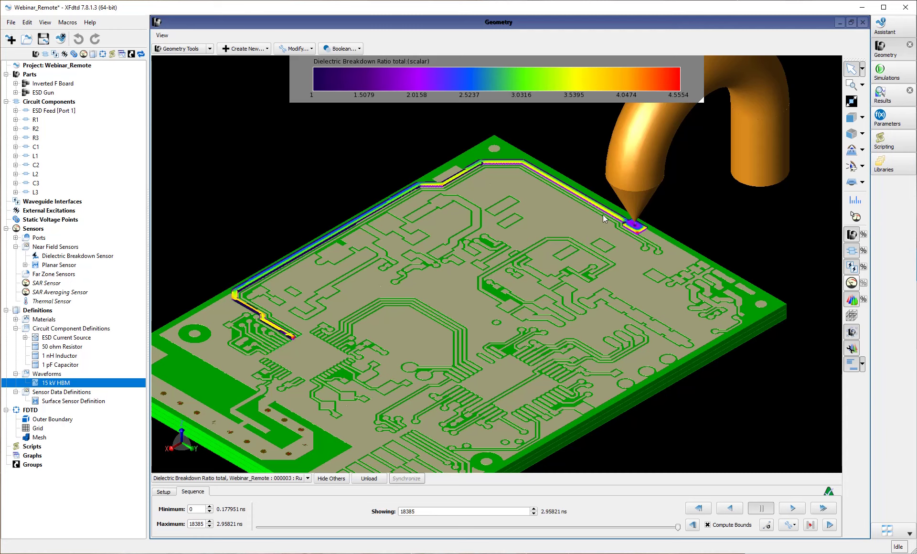
scroll(603, 214, up, 3)
scroll(604, 215, up, 5)
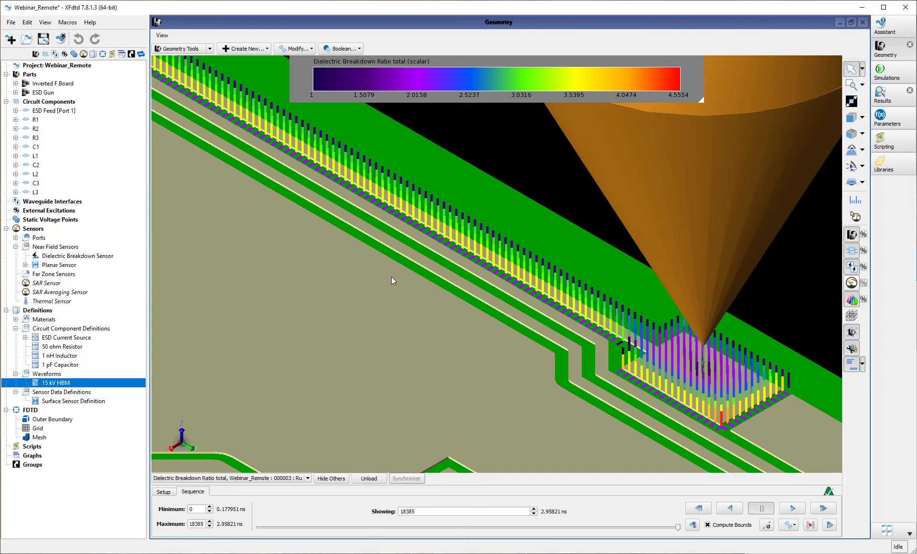
scroll(392, 281, down, 3)
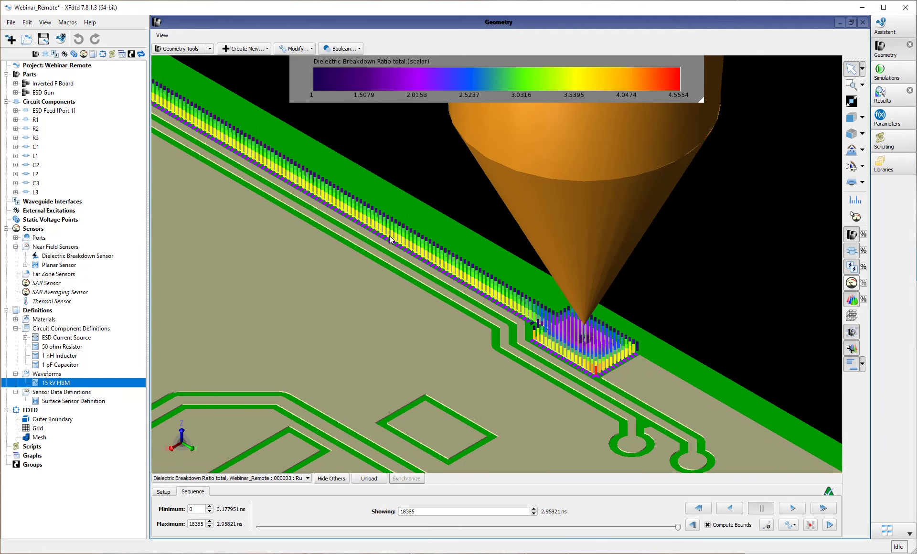
middle_drag(389, 236, 536, 325)
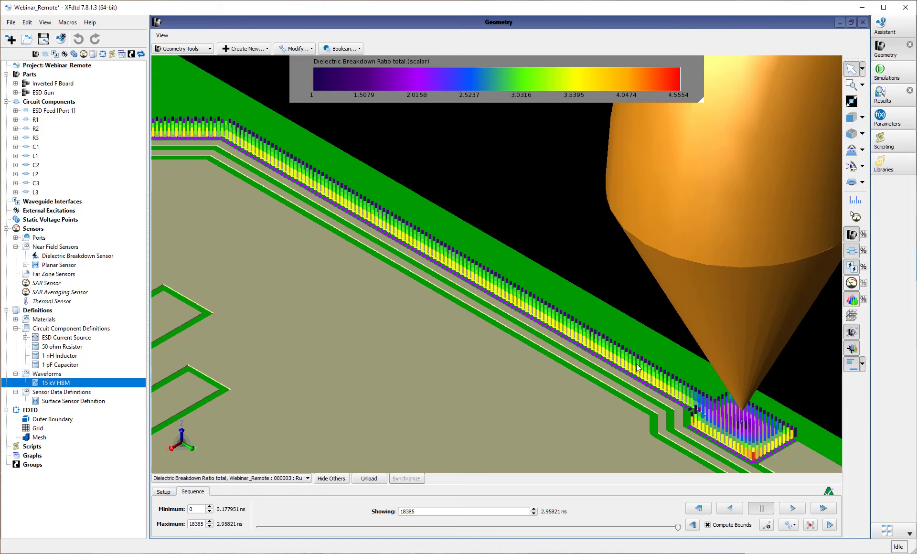
scroll(282, 293, down, 3)
middle_drag(318, 414, 391, 342)
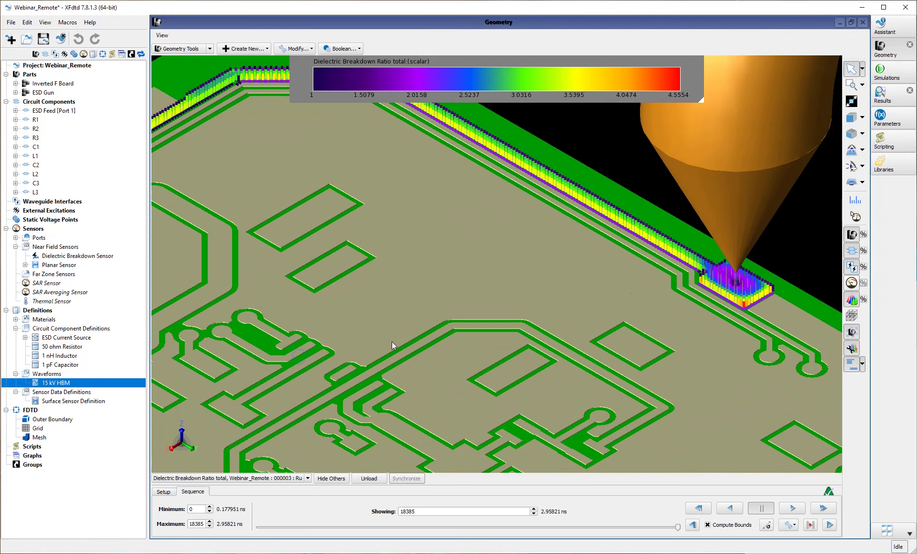
Restrict the dielectric breakdown display to X edges and inspect them along the outer trace near the gun tip.
click(171, 493)
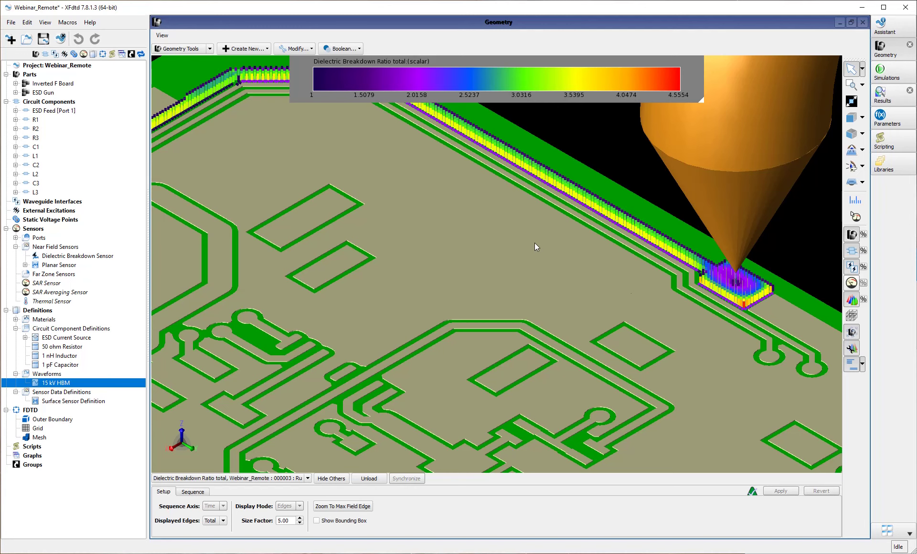
scroll(535, 243, up, 3)
scroll(294, 350, down, 6)
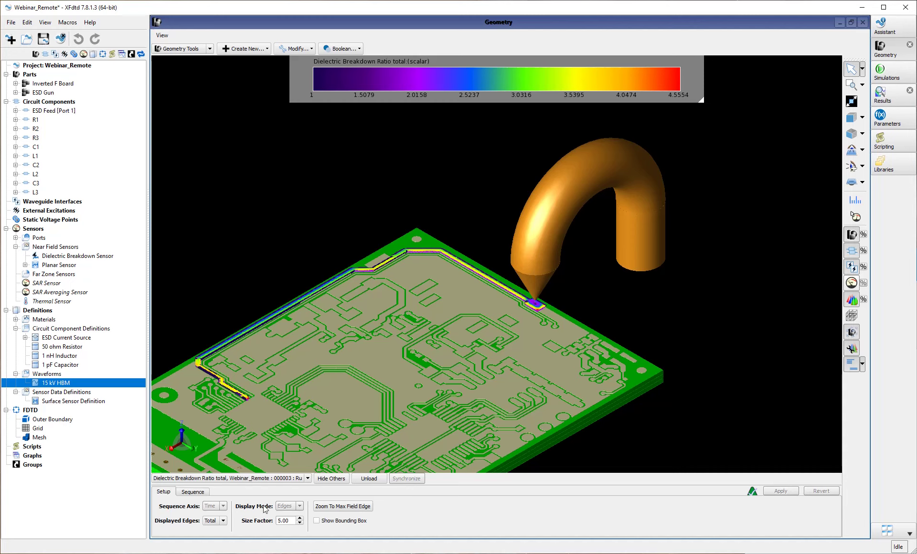
click(221, 521)
click(210, 535)
click(778, 492)
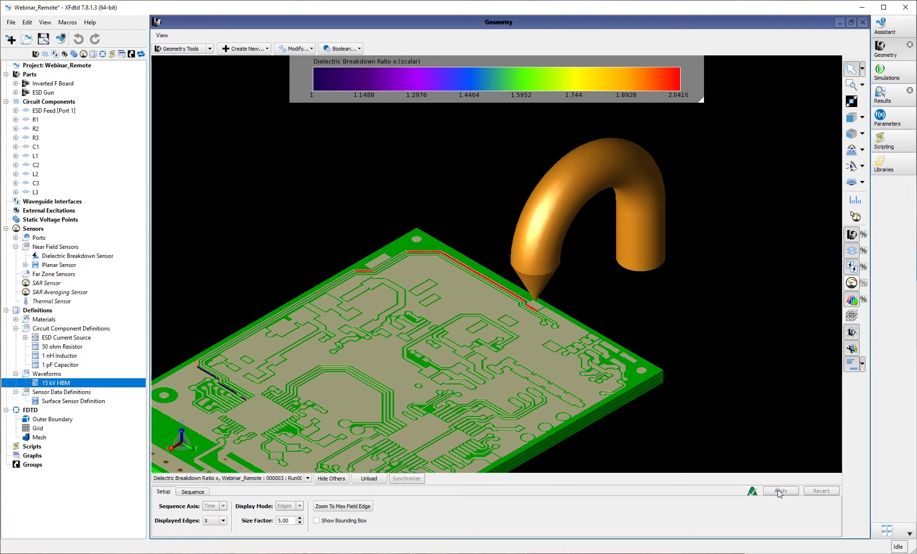
scroll(436, 271, up, 5)
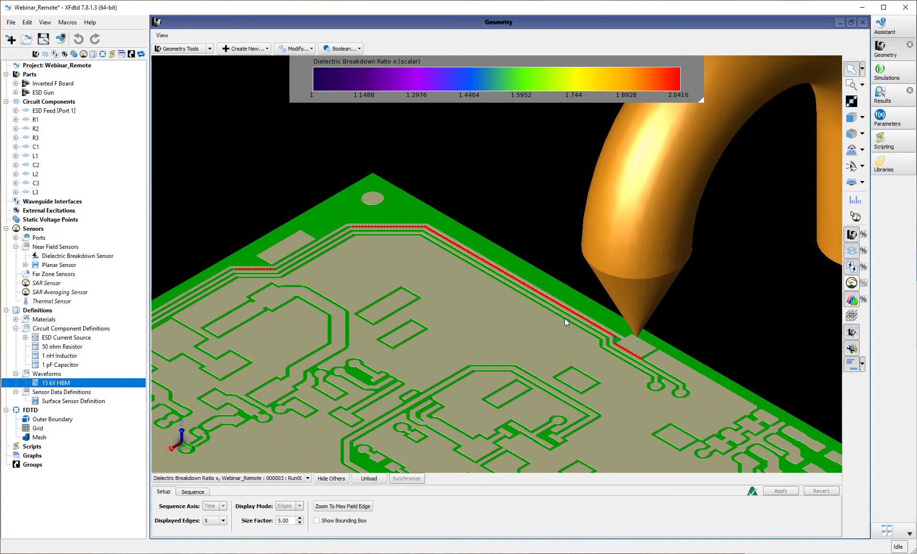
scroll(529, 304, up, 3)
scroll(551, 389, up, 2)
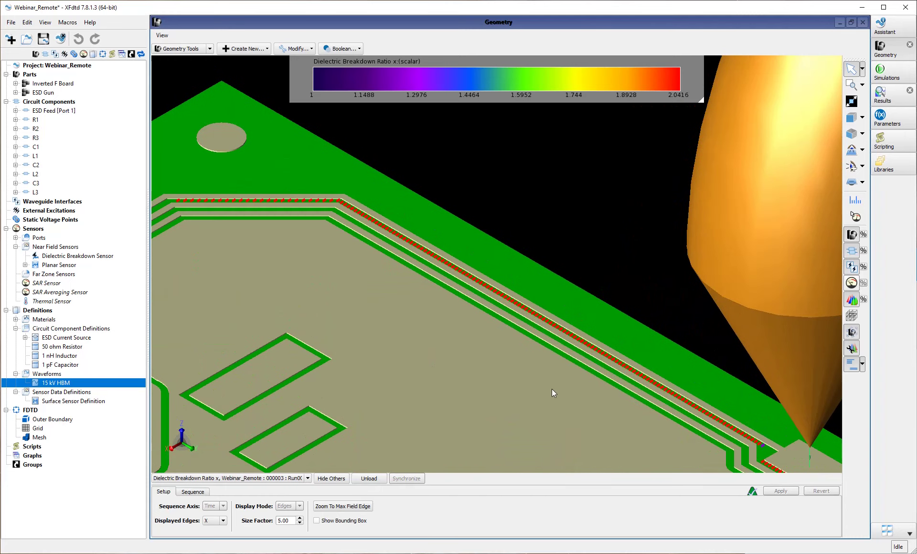
scroll(647, 359, up, 2)
scroll(558, 342, up, 2)
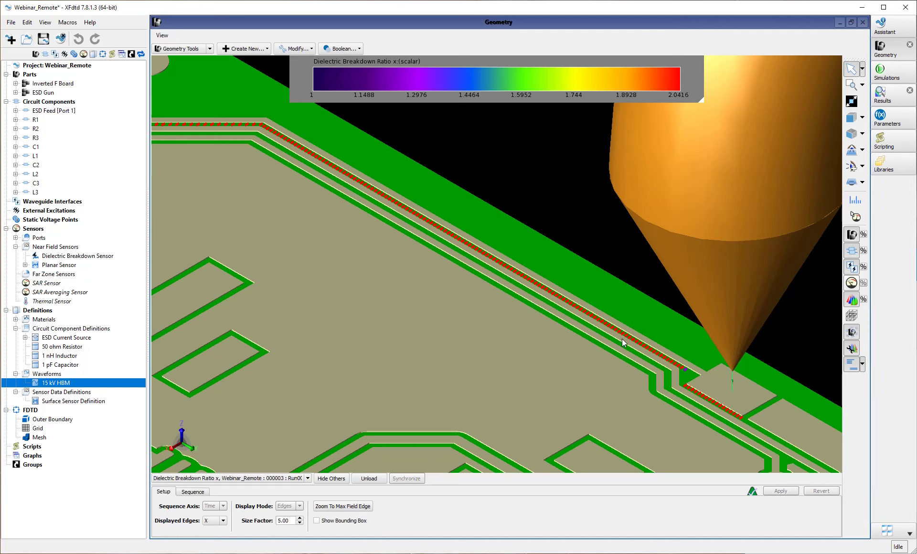
Examine the X-edge dielectric breakdown along the outer trace, from the gun tip around the corner to the chip pads.
mouse_move(420, 313)
middle_down()
mouse_move(342, 305)
mouse_move(473, 254)
middle_up()
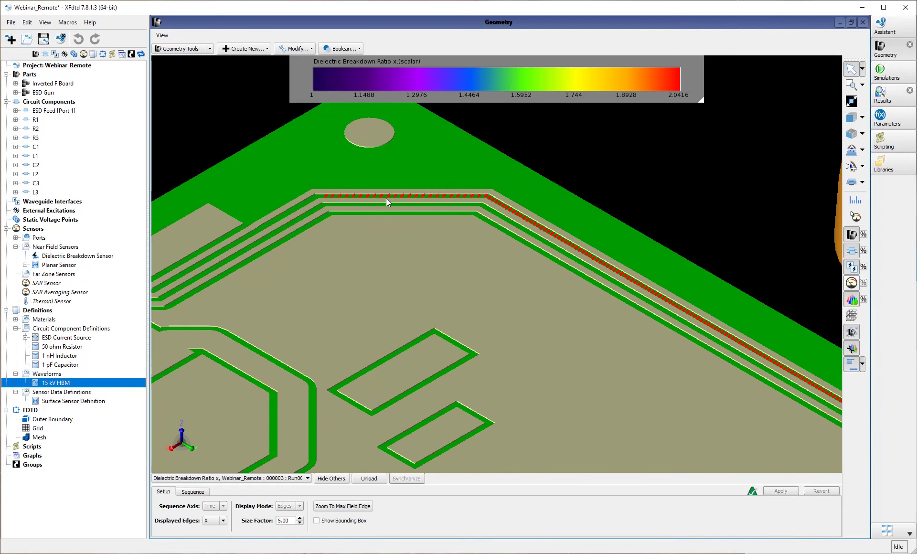
middle_drag(404, 210, 492, 301)
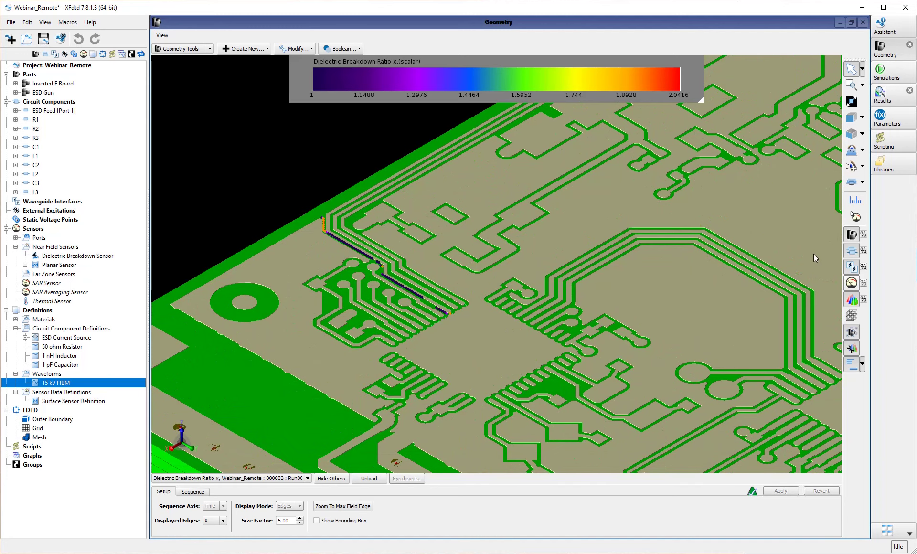
scroll(587, 280, down, 5)
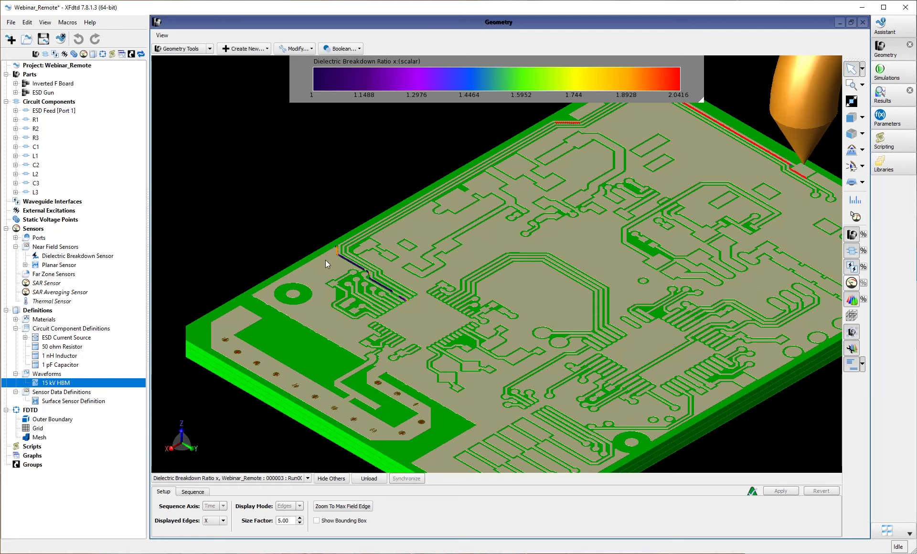
middle_drag(515, 277, 406, 323)
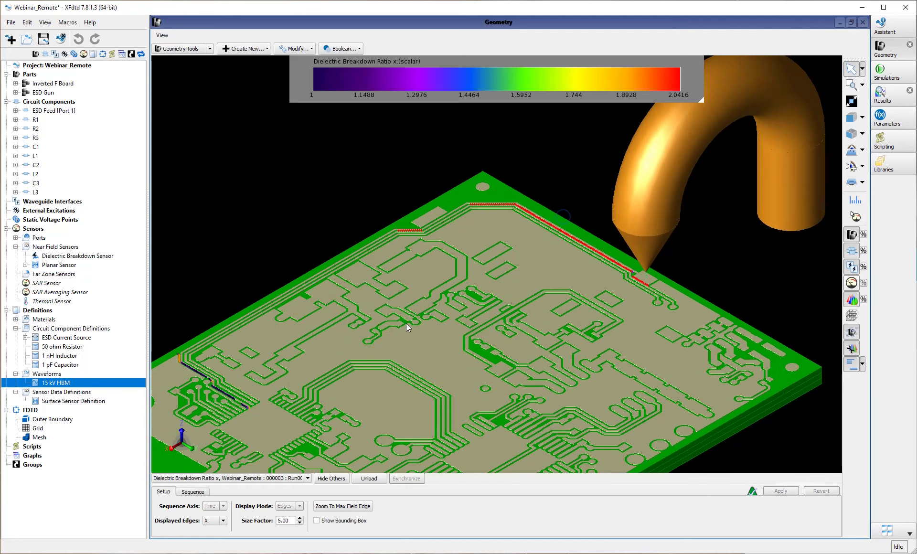
Restrict the dielectric breakdown display to Y edges and inspect them along the board's outer trace.
click(213, 521)
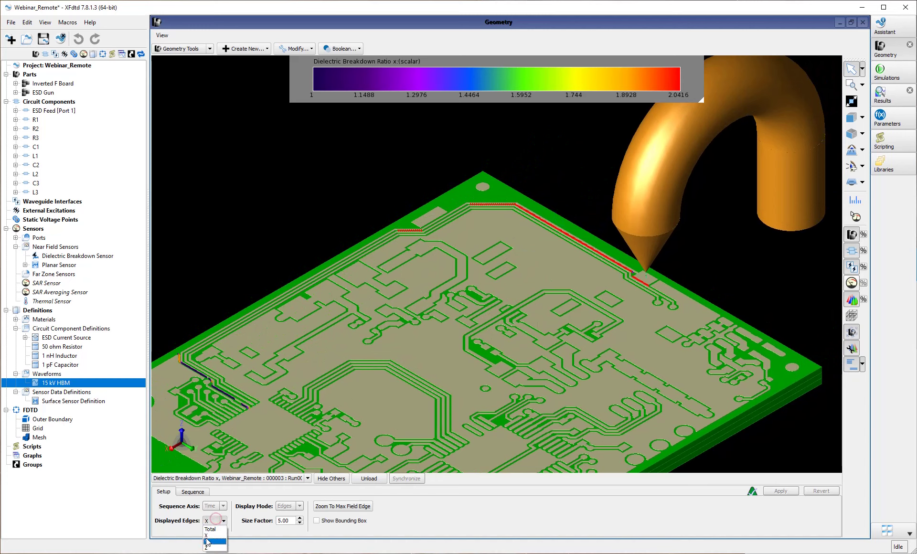
click(205, 543)
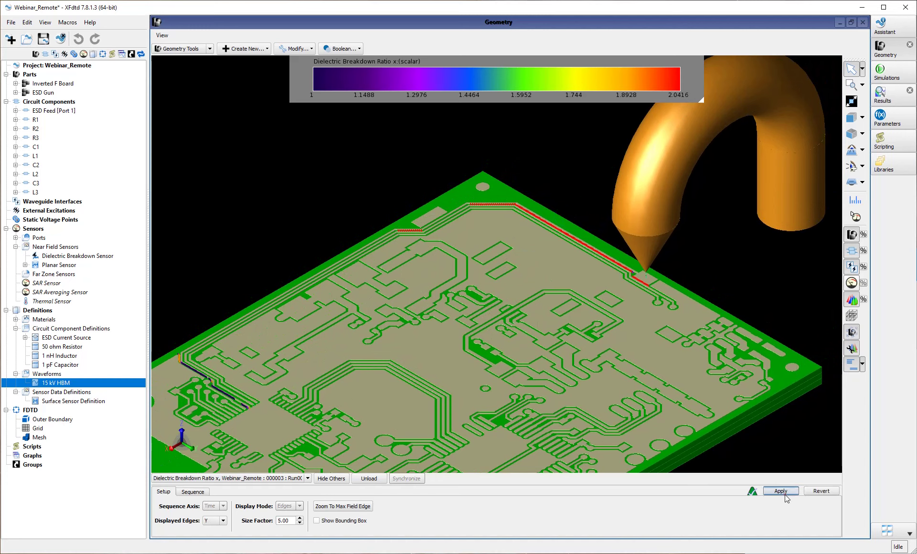
click(782, 492)
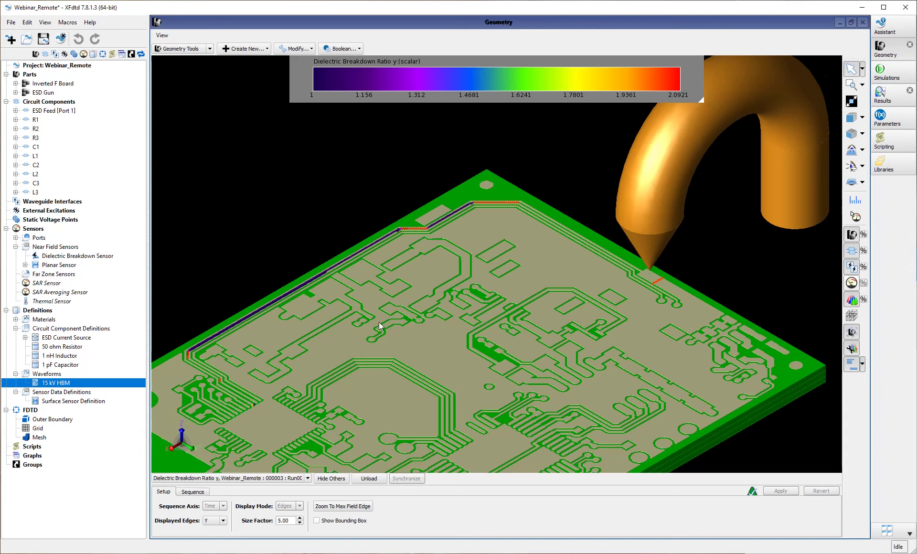
middle_drag(372, 306, 456, 275)
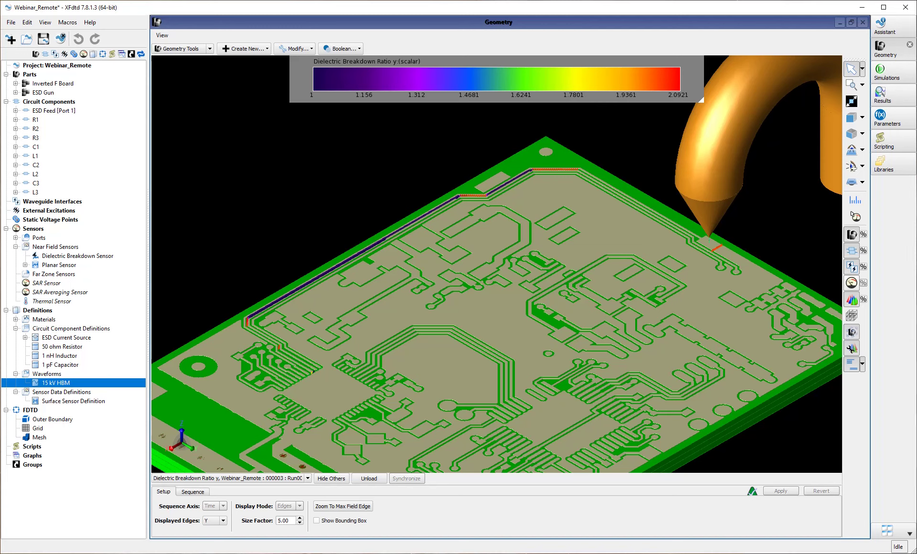
View the Max Component Voltages result of the System sensor for the Webinar Remote simulation.
click(881, 94)
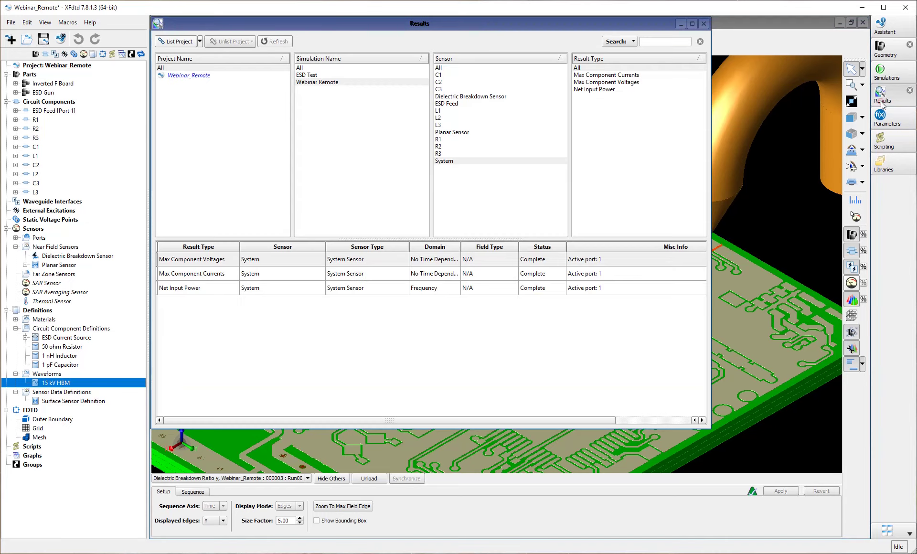
right_click(193, 260)
click(205, 263)
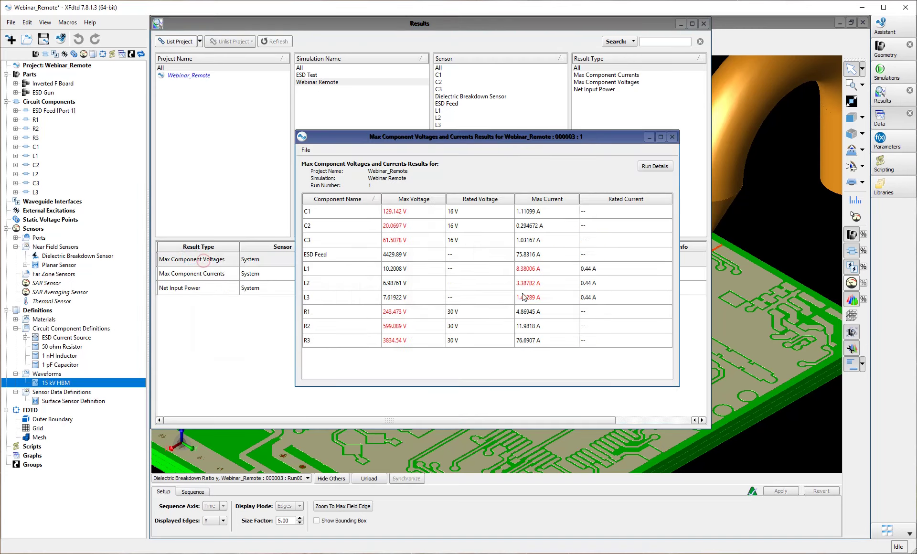